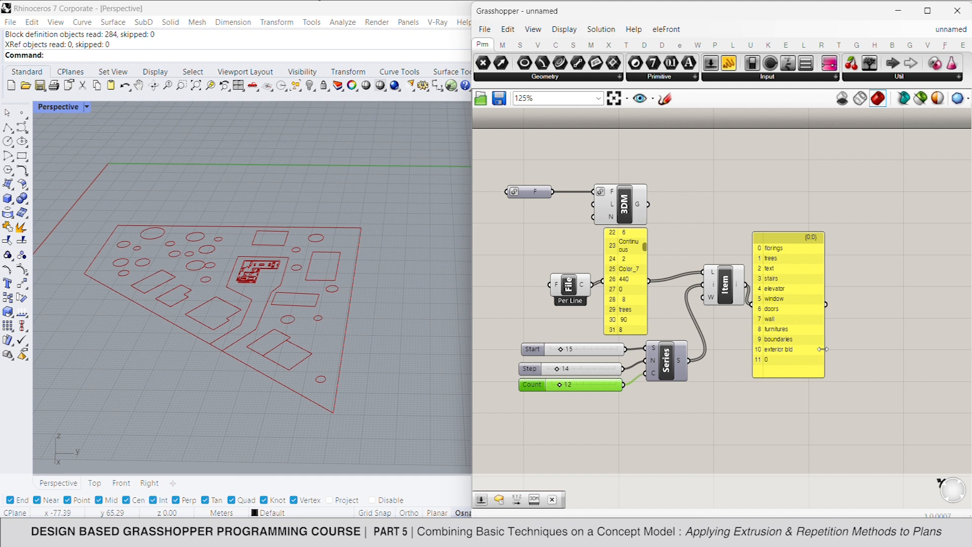
# - Add a List Item component and feed the layer-name panel into its list input
pyautogui.moveTo(823, 349); pyautogui.dragTo(748, 338, button='right')
pyautogui.click(788, 308)
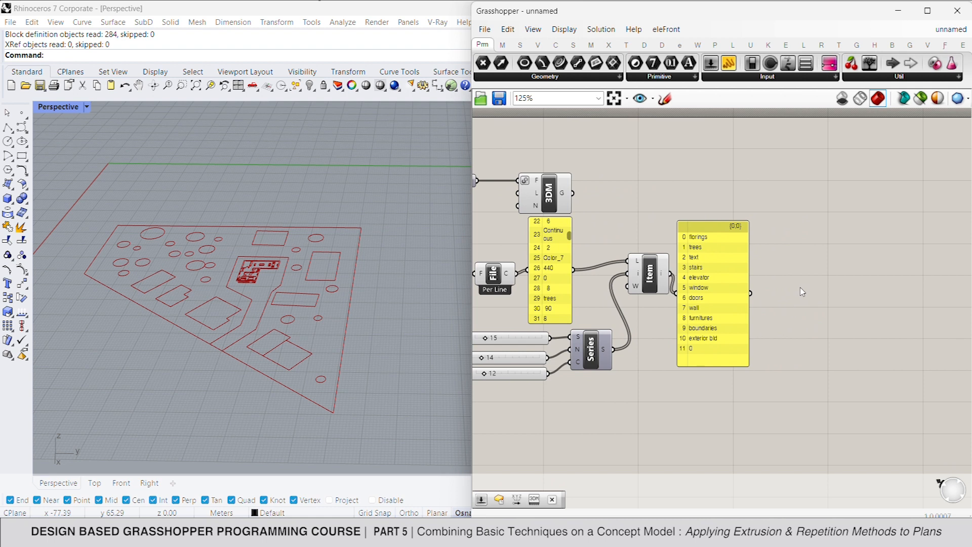
pyautogui.doubleClick(803, 293)
pyautogui.write('list item')
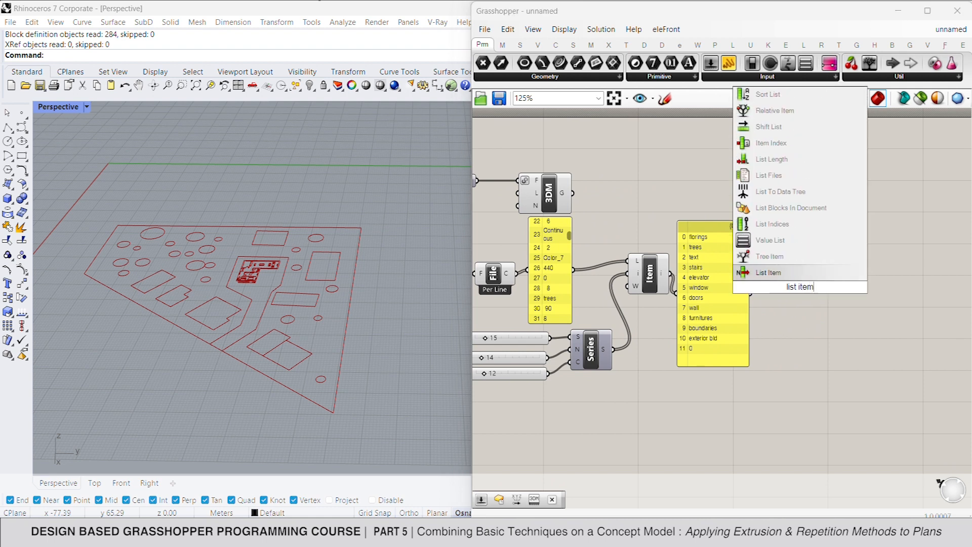
pyautogui.press('Return')
pyautogui.moveTo(750, 293); pyautogui.dragTo(833, 299)
# - Move the 3DM import component and its file path parameter beside the new List Item
pyautogui.scroll(-1, 635, 178)
pyautogui.moveTo(612, 168); pyautogui.dragTo(487, 190)
pyautogui.moveTo(566, 191); pyautogui.dragTo(894, 222)
pyautogui.click(780, 276)
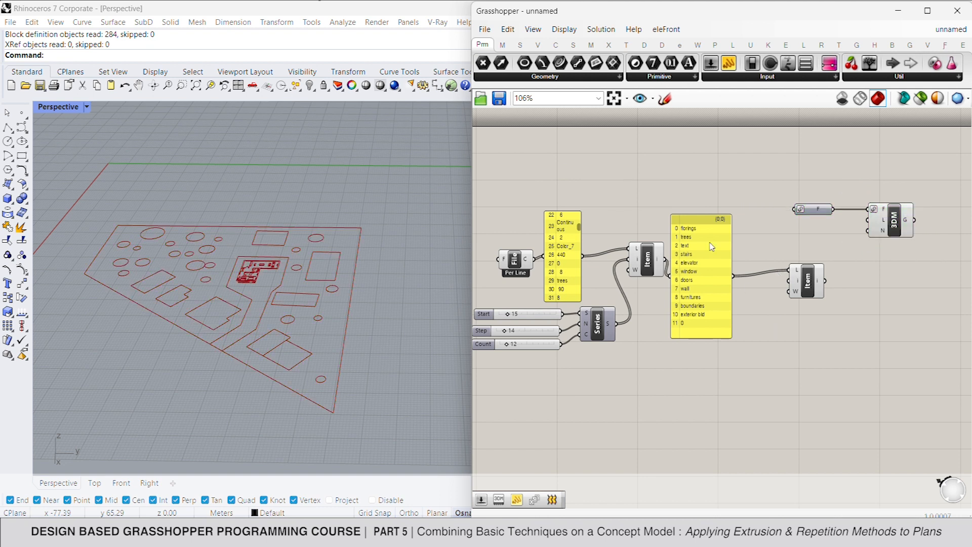
# - Add a slider set to 0 as the List Item's index and wire the picked layer name into the 3DM import's layer input
pyautogui.doubleClick(755, 311)
pyautogui.write('0')
pyautogui.press('Return')
pyautogui.moveTo(798, 311); pyautogui.dragTo(831, 299)
pyautogui.moveTo(869, 220); pyautogui.dragTo(849, 299)
pyautogui.click(855, 317)
# - Line up the index slider and the 3DM import with the List Item, and fit the imported floor outlines in the Rhino view
pyautogui.moveTo(768, 310); pyautogui.dragTo(779, 301)
pyautogui.moveTo(928, 186); pyautogui.dragTo(825, 231)
pyautogui.moveTo(885, 226); pyautogui.dragTo(886, 290)
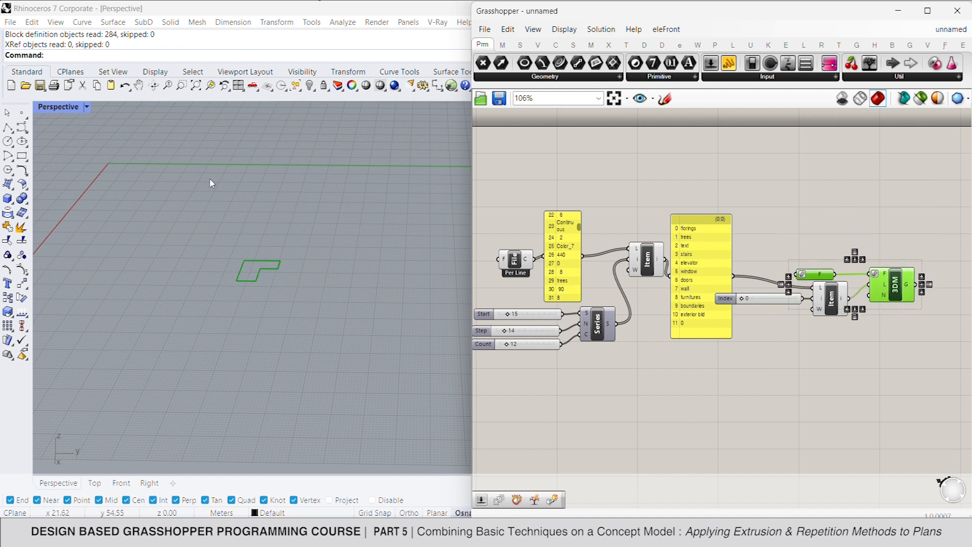
pyautogui.click(196, 87)
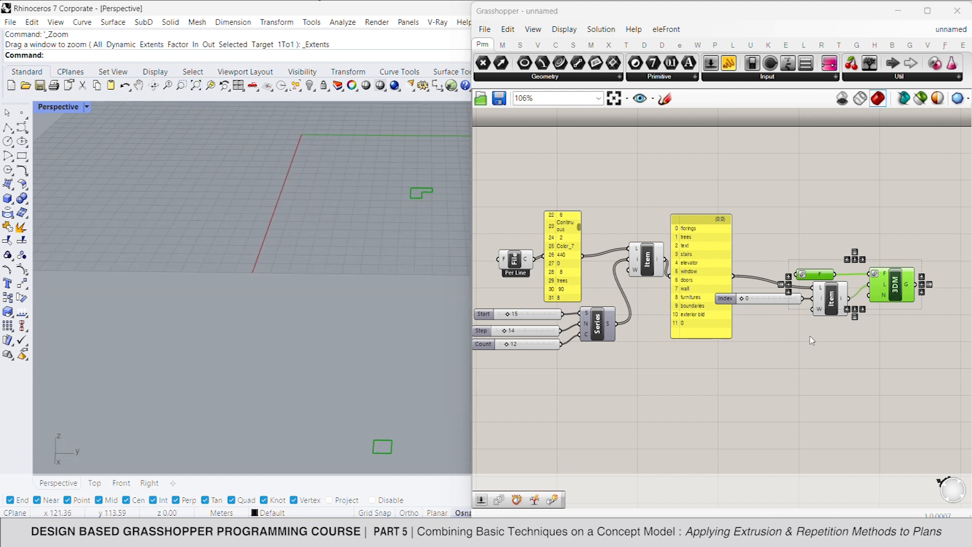
# - Add an Extrude component with the imported floor outlines as its base
pyautogui.moveTo(811, 337); pyautogui.dragTo(670, 323, button='right')
pyautogui.doubleClick(833, 276)
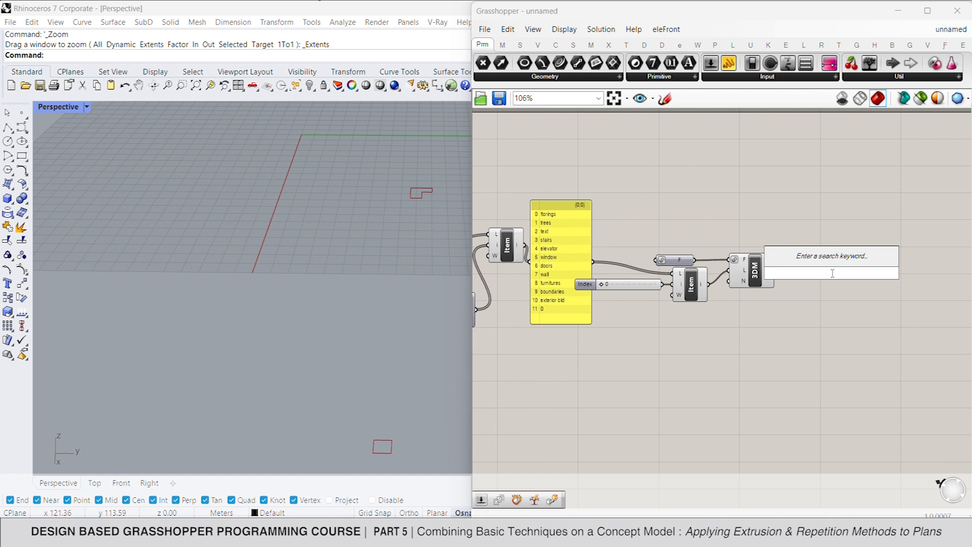
pyautogui.write('extrude')
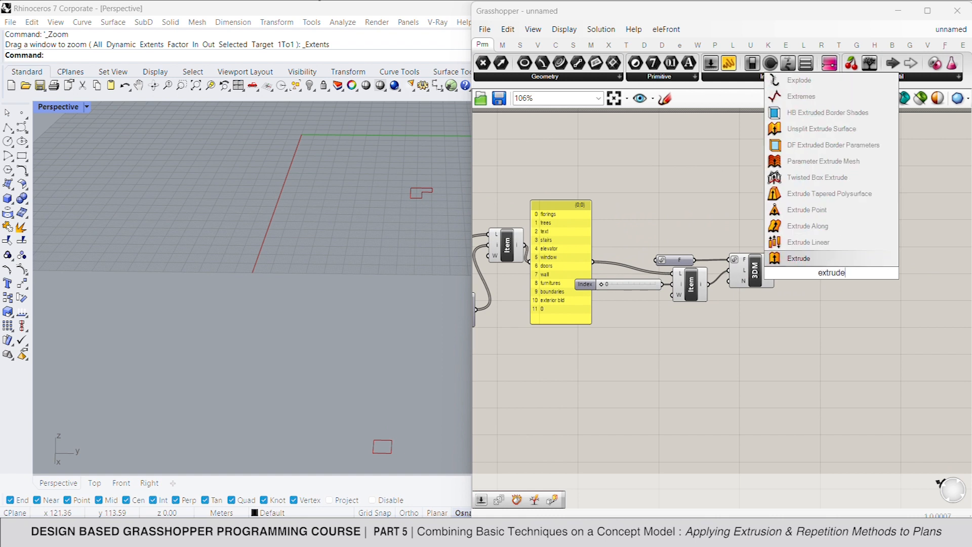
pyautogui.press('Return')
pyautogui.moveTo(816, 270); pyautogui.dragTo(839, 286)
# - Add a Unit Z vector with a factor slider of 3 and use it as the extrusion direction
pyautogui.doubleClick(743, 309)
pyautogui.write('z')
pyautogui.press('Return')
pyautogui.moveTo(825, 294); pyautogui.dragTo(759, 309)
pyautogui.moveTo(741, 310)
pyautogui.mouseDown()
pyautogui.moveTo(779, 310)
pyautogui.moveTo(743, 316)
pyautogui.mouseUp()
pyautogui.doubleClick(700, 321)
pyautogui.write('3')
pyautogui.press('Return')
pyautogui.moveTo(726, 320); pyautogui.dragTo(730, 314)
# - Add a Cap Holes component and connect the extruded floors to it
pyautogui.doubleClick(874, 285)
pyautogui.write('cap')
pyautogui.click(838, 270)
pyautogui.moveTo(873, 287); pyautogui.dragTo(893, 289)
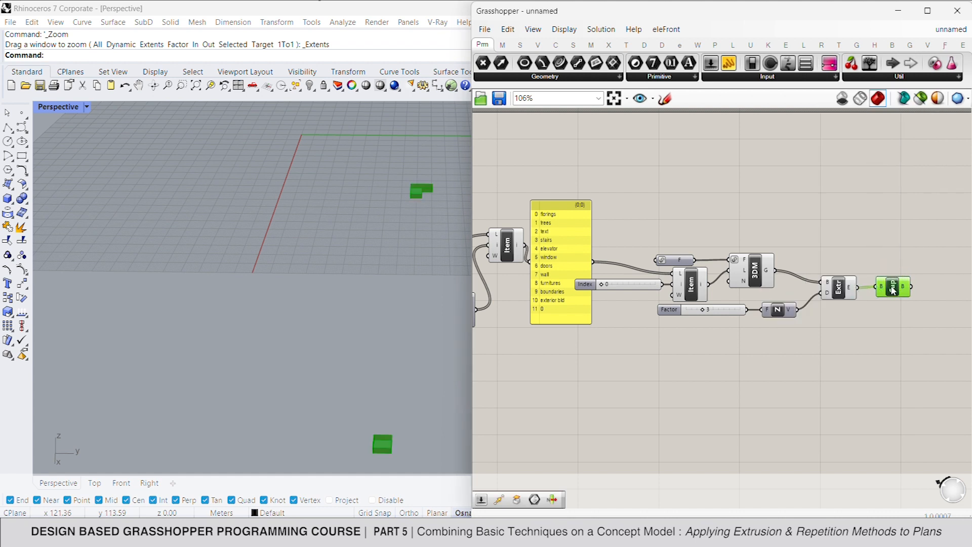
# - Turn off the preview of the components before Cap Holes, from the file import through Extrude
pyautogui.moveTo(861, 332); pyautogui.dragTo(594, 216)
pyautogui.rightClick(744, 205)
pyautogui.click(771, 224)
pyautogui.click(791, 227)
# - Add a List Item fed by the capped solids and place a duplicate of it below, fed by the same solids
pyautogui.moveTo(848, 250); pyautogui.dragTo(738, 224, button='right')
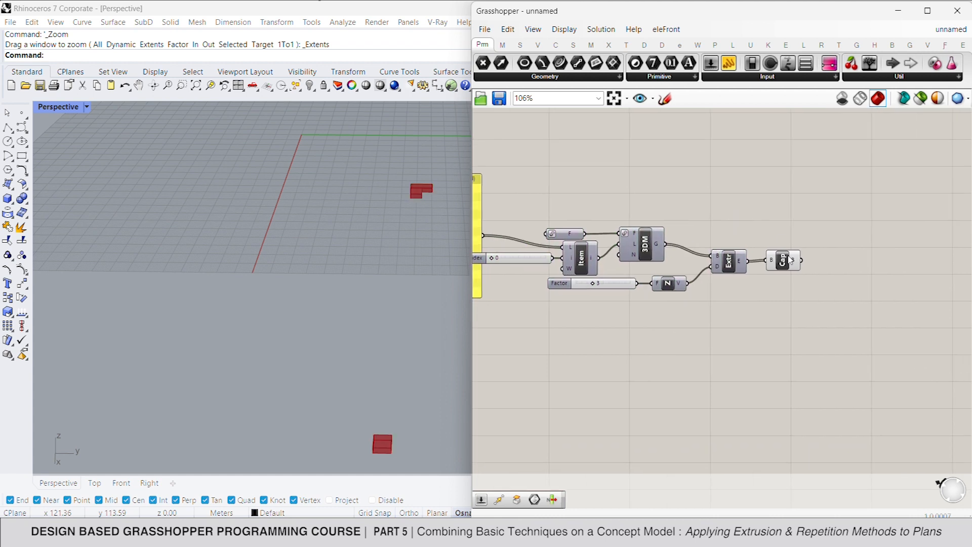
pyautogui.moveTo(790, 260); pyautogui.dragTo(786, 261)
pyautogui.click(825, 269)
pyautogui.doubleClick(824, 262)
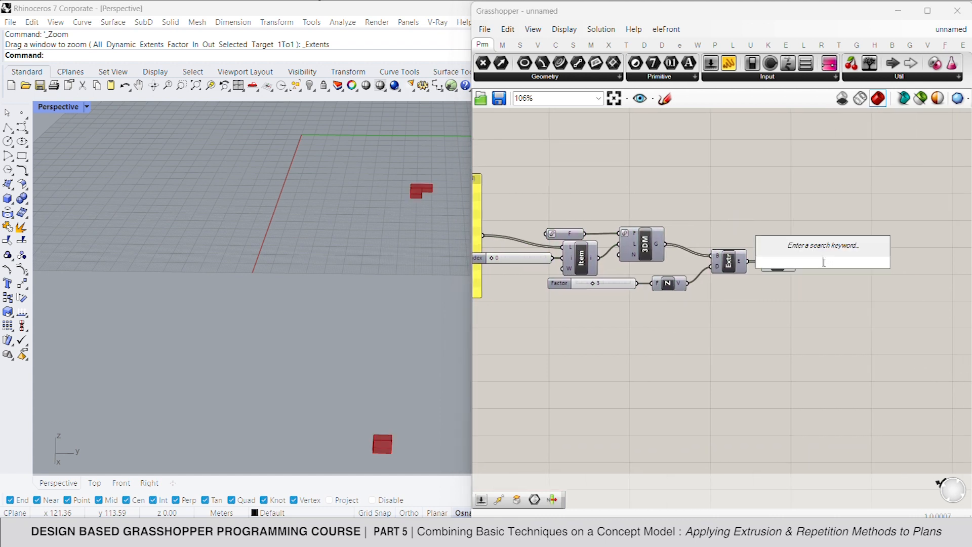
pyautogui.write('list item')
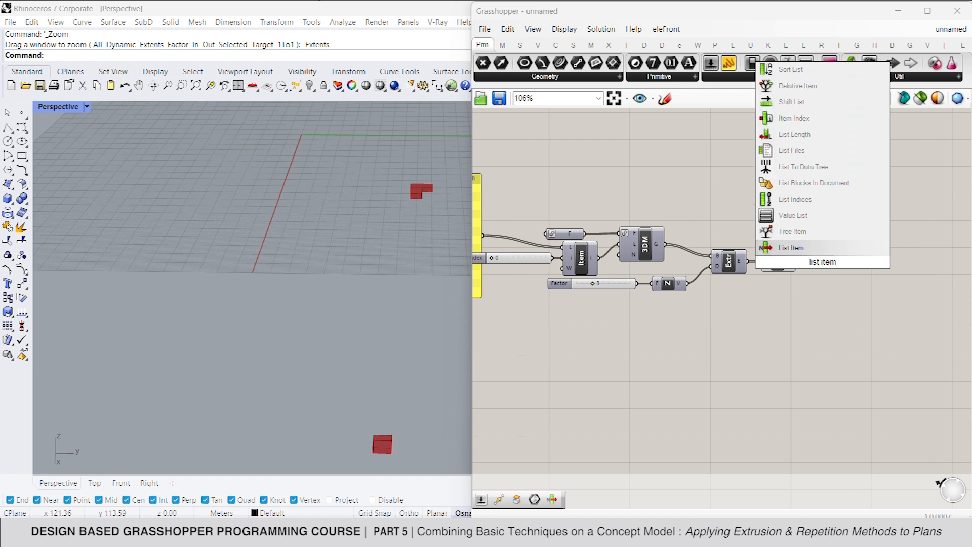
pyautogui.press('Return')
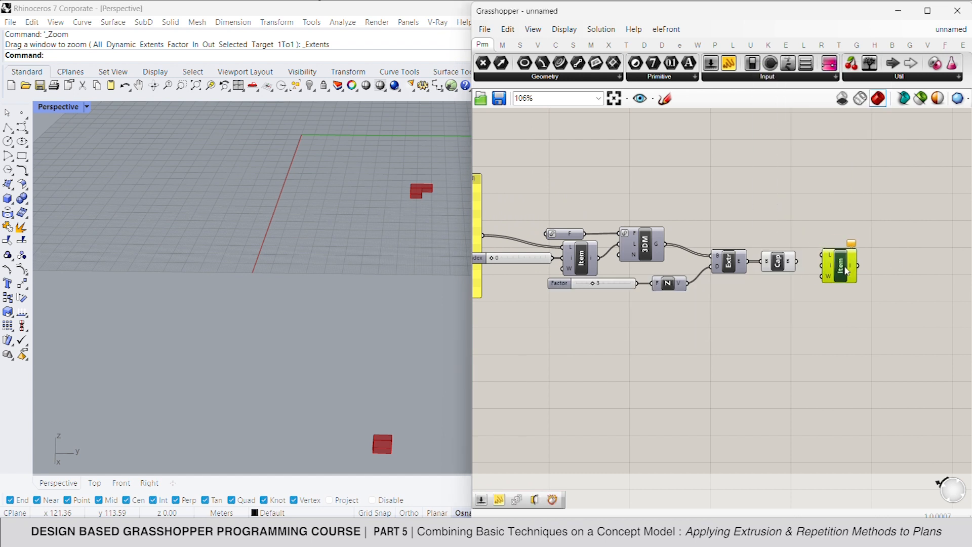
pyautogui.moveTo(826, 258); pyautogui.dragTo(860, 320)
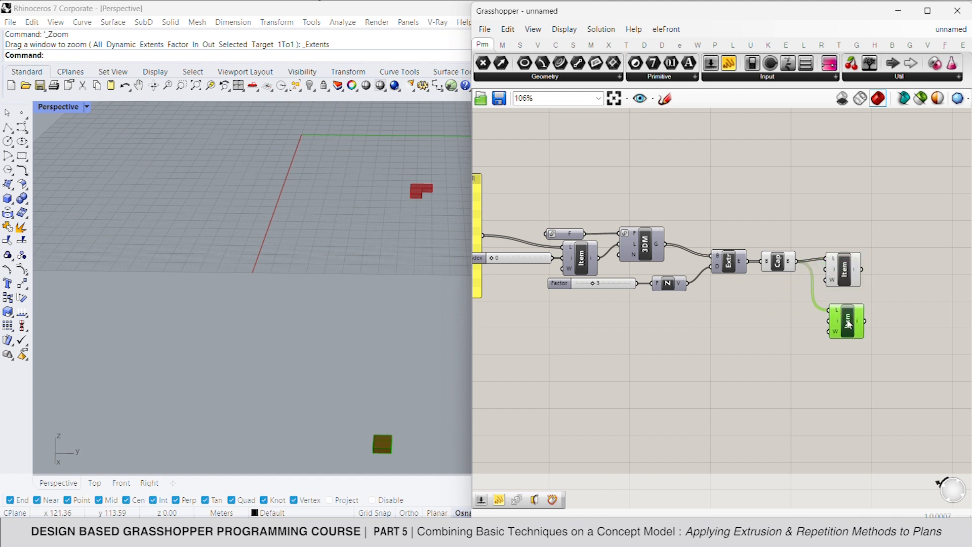
# - Add a slider set to 1 as the index of the lower List Item
pyautogui.doubleClick(786, 320)
pyautogui.write('1')
pyautogui.press('Return')
pyautogui.moveTo(829, 315); pyautogui.dragTo(810, 320)
pyautogui.click(847, 316)
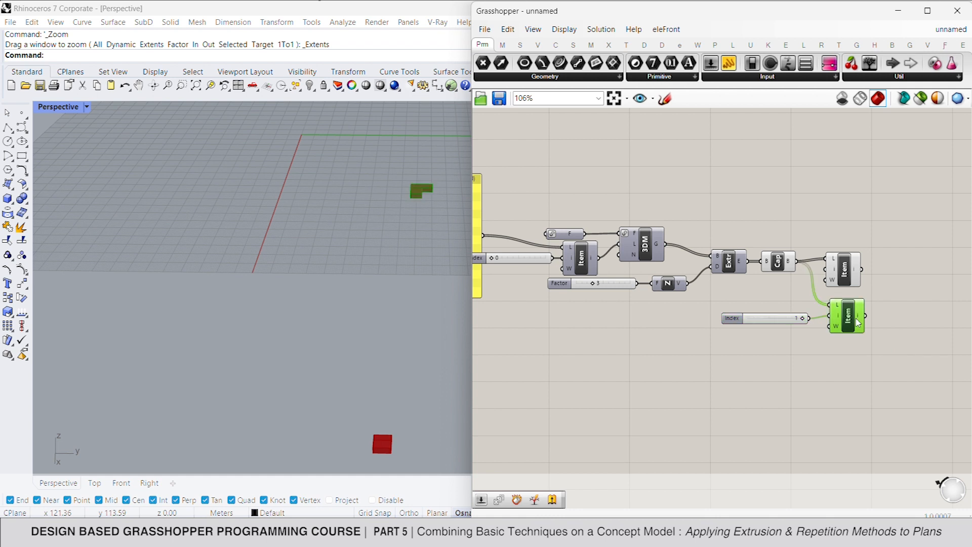
# - Add a Deconstruct Brep component for the upper List Item's solid and check its vertices output
pyautogui.moveTo(866, 294); pyautogui.dragTo(716, 285, button='right')
pyautogui.moveTo(703, 272); pyautogui.dragTo(712, 272)
pyautogui.click(731, 267)
pyautogui.doubleClick(765, 264)
pyautogui.write('debrep')
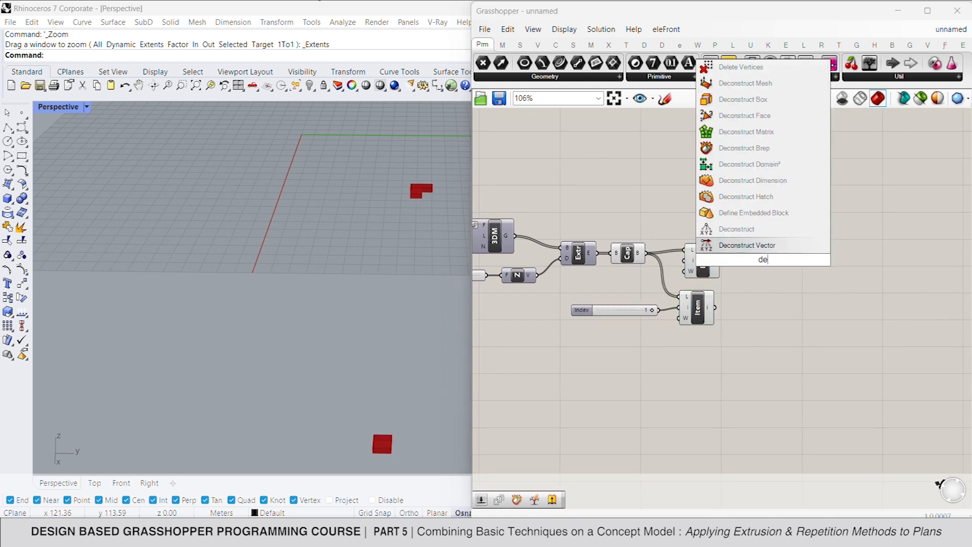
pyautogui.press('Return')
pyautogui.moveTo(749, 262); pyautogui.dragTo(721, 261)
pyautogui.moveTo(777, 272)
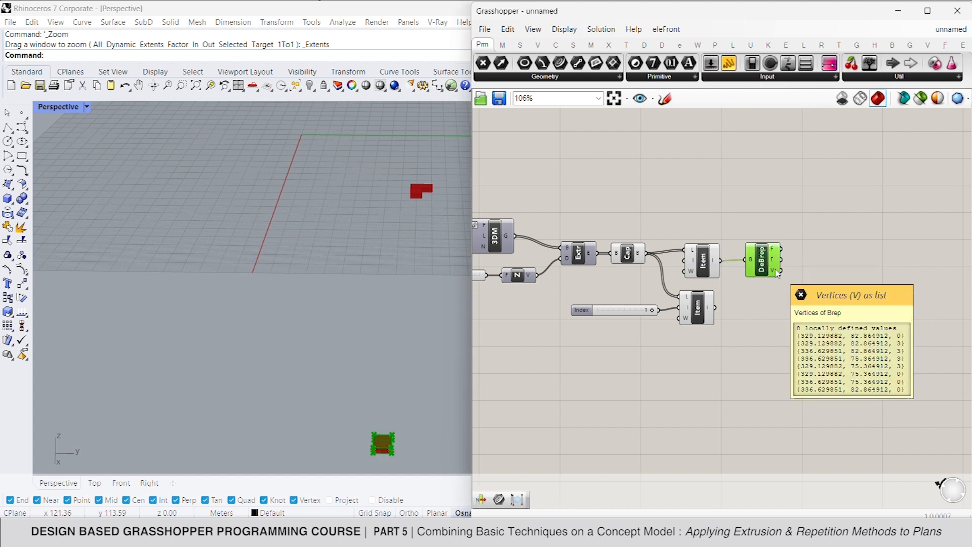
pyautogui.click(814, 277)
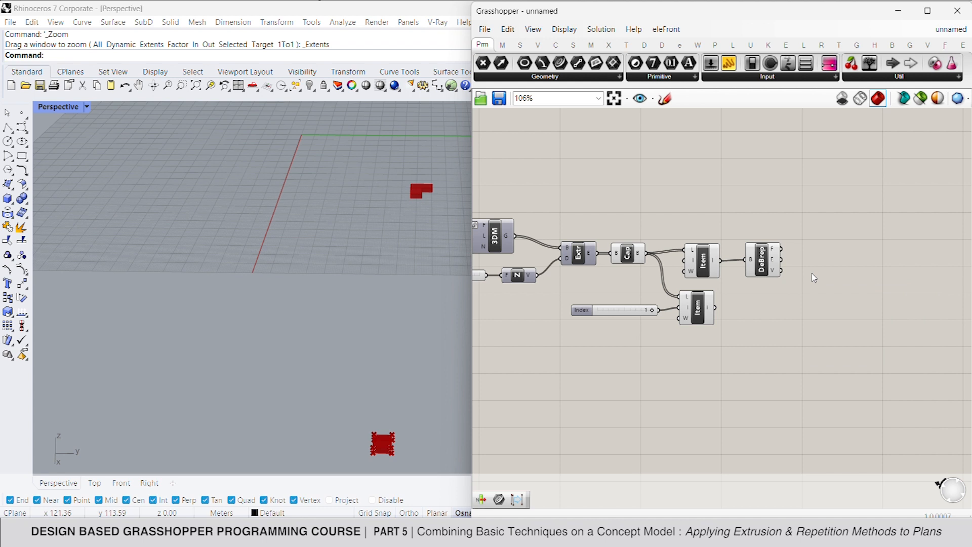
# - Add a List Item fed by the vertices of the deconstructed solid
pyautogui.doubleClick(814, 278)
pyautogui.write('list it')
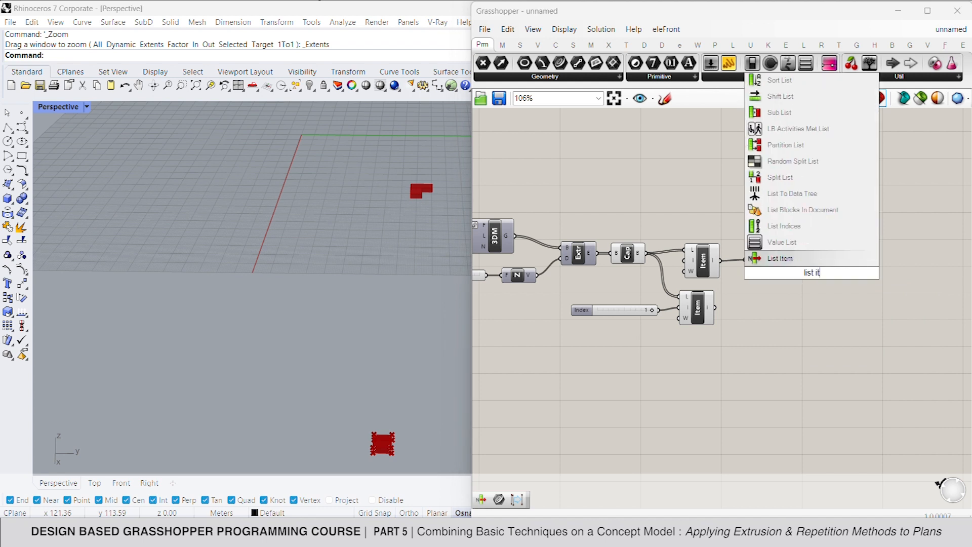
pyautogui.click(801, 258)
pyautogui.moveTo(790, 269); pyautogui.dragTo(786, 271)
pyautogui.moveTo(808, 272); pyautogui.dragTo(816, 280)
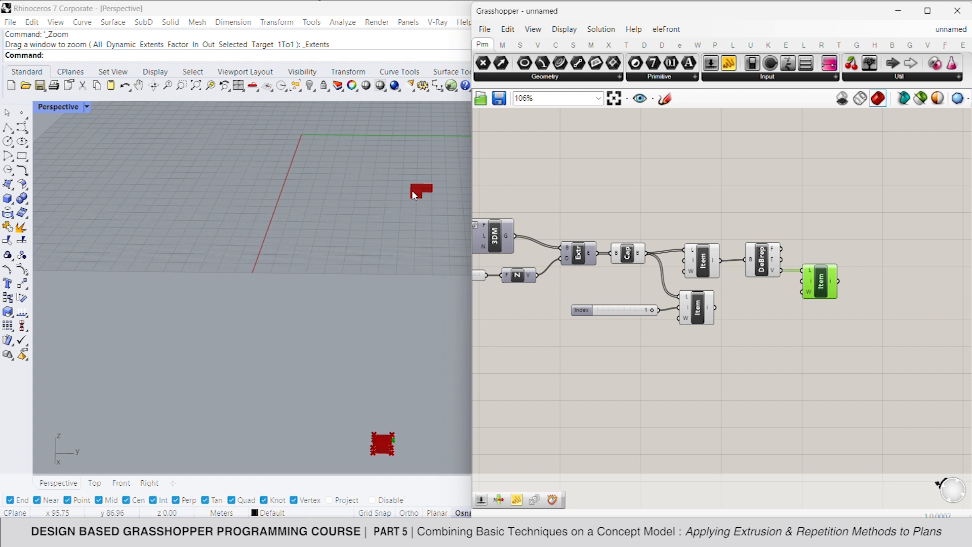
# - Add an index slider for the vertex List Item and set it to 6
pyautogui.moveTo(821, 288); pyautogui.dragTo(855, 287)
pyautogui.doubleClick(758, 288)
pyautogui.write('8')
pyautogui.press('Return')
pyautogui.moveTo(836, 282); pyautogui.dragTo(795, 285)
pyautogui.click(856, 287)
pyautogui.click(787, 330)
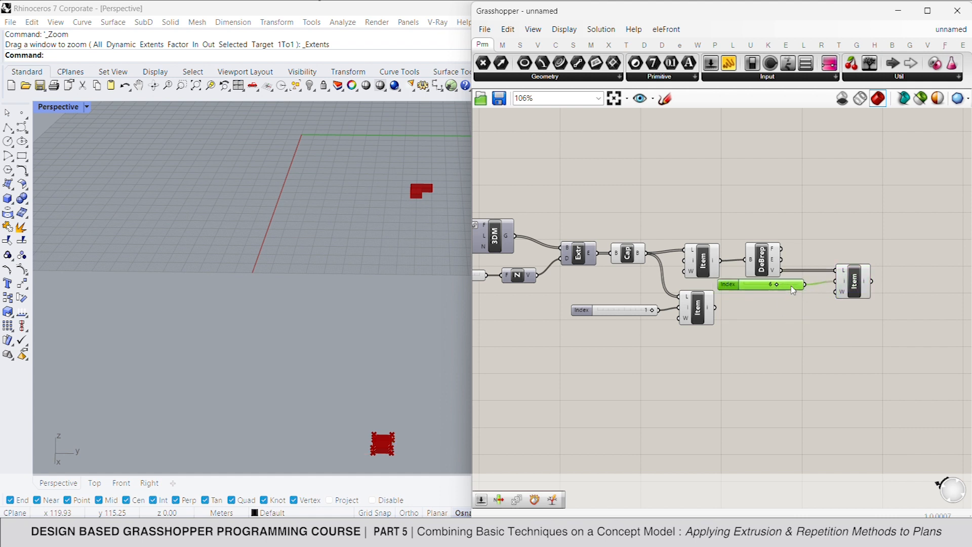
# - Duplicate the Deconstruct Brep, index slider and vertex List Item for the lower List Item's solid
pyautogui.moveTo(866, 319); pyautogui.dragTo(715, 307)
pyautogui.click(814, 318)
pyautogui.click(855, 347)
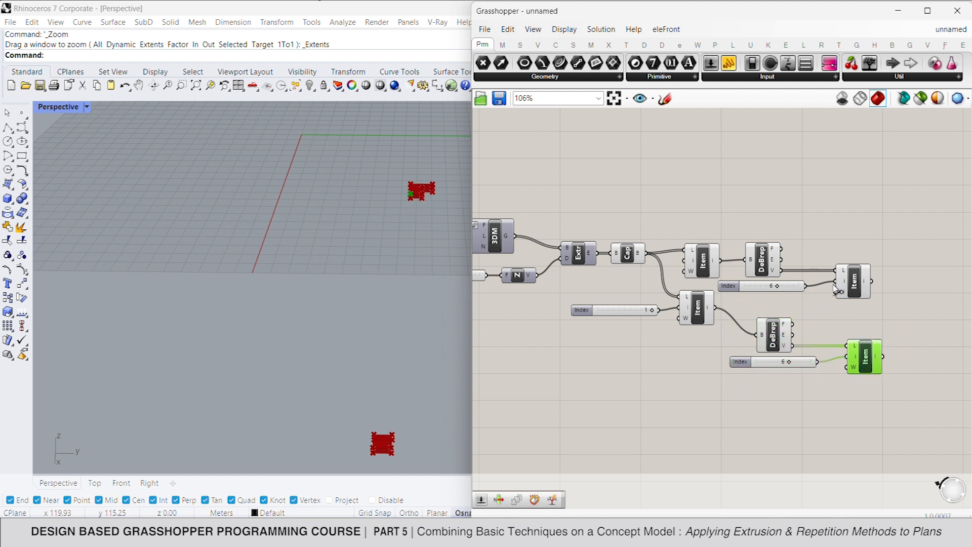
# - Add a Move To Point component that moves the upper solid from its picked vertex to the lower solid's picked vertex
pyautogui.moveTo(896, 301); pyautogui.dragTo(764, 278, button='right')
pyautogui.click(803, 274)
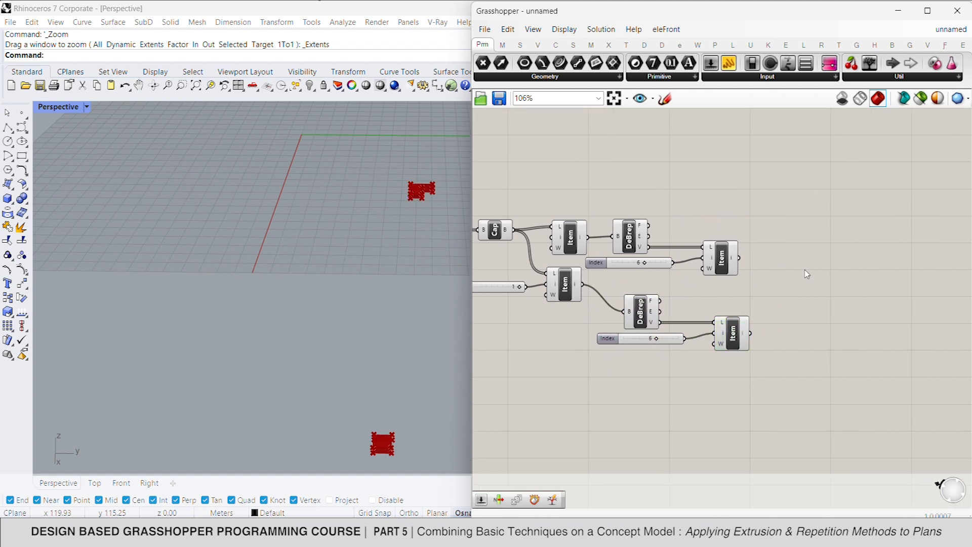
pyautogui.doubleClick(808, 274)
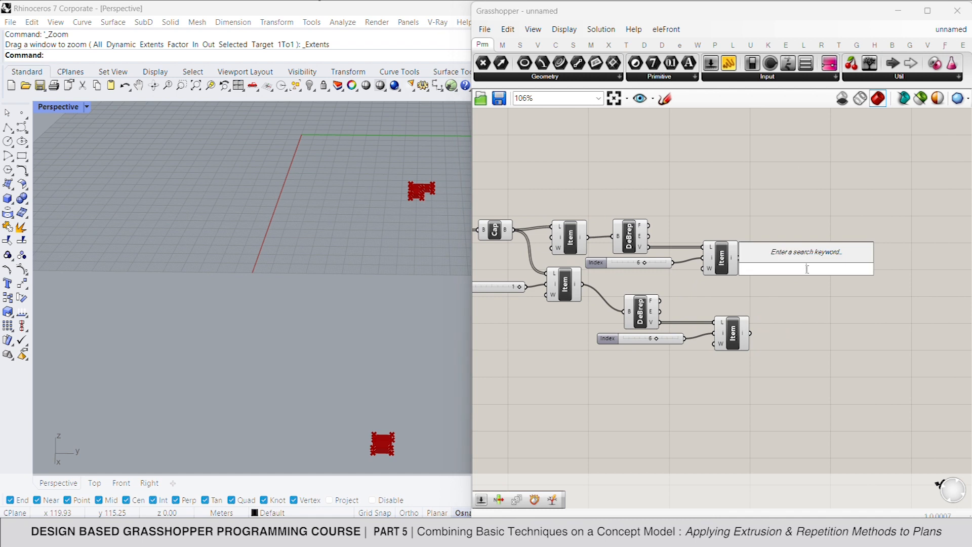
pyautogui.write('move')
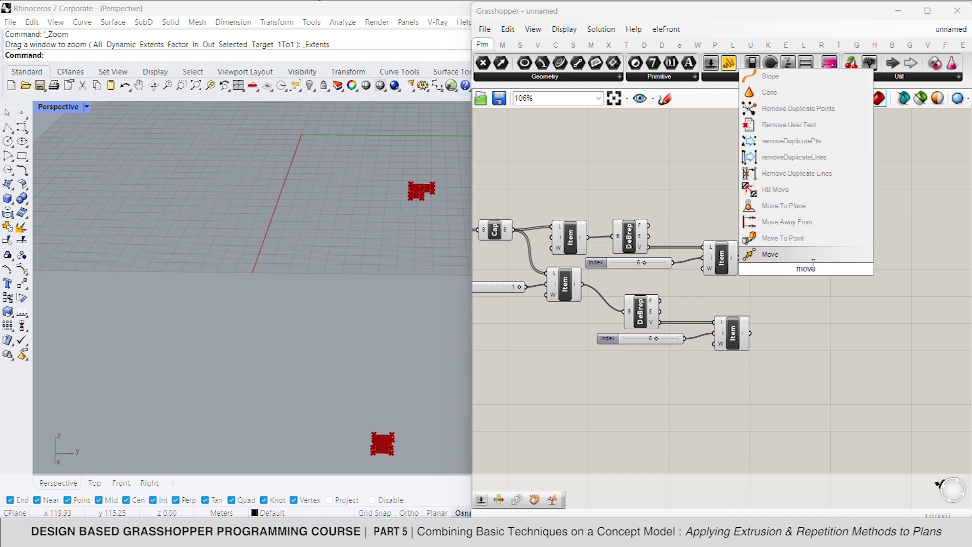
pyautogui.click(809, 240)
pyautogui.moveTo(793, 261); pyautogui.dragTo(739, 258)
pyautogui.moveTo(804, 279); pyautogui.dragTo(740, 257)
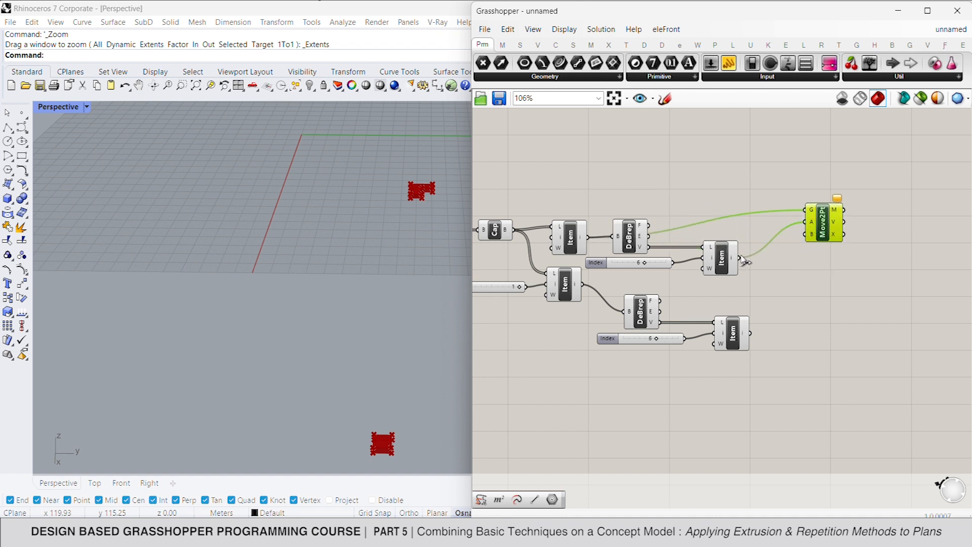
pyautogui.moveTo(806, 234); pyautogui.dragTo(758, 336)
pyautogui.click(792, 338)
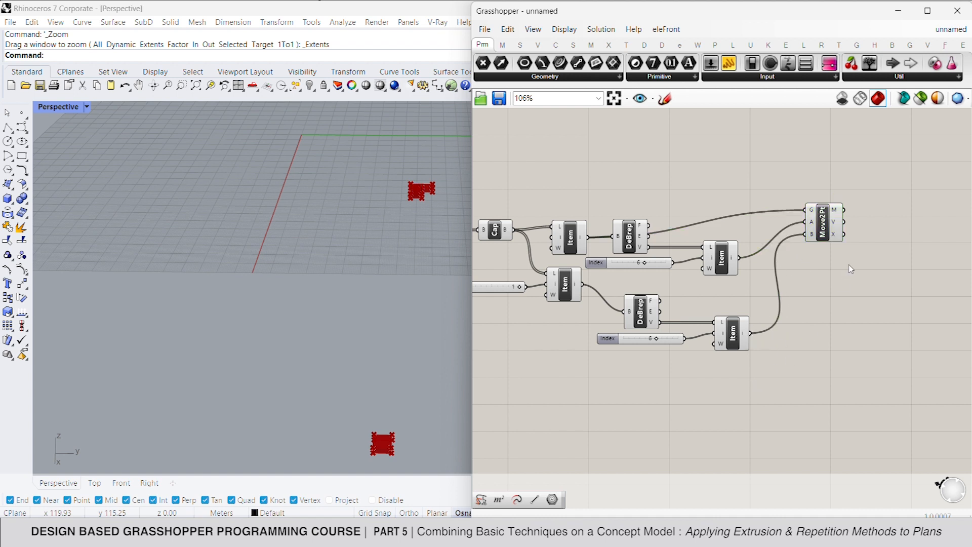
# - Turn off the preview of the solid and vertex selection components, excluding the lower solid's List Item
pyautogui.moveTo(748, 377); pyautogui.dragTo(486, 193)
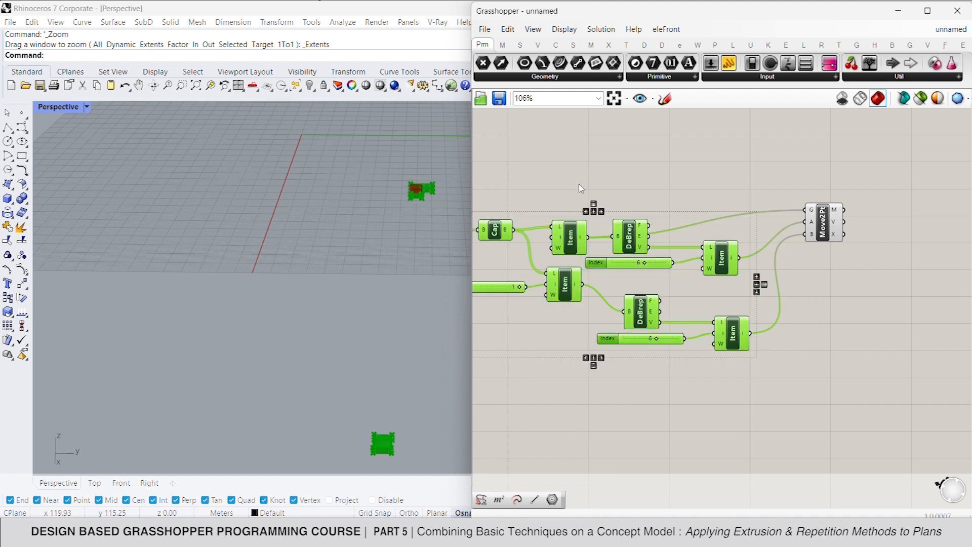
pyautogui.keyDown('ctrl'); pyautogui.click(570, 293); pyautogui.keyUp('ctrl')
pyautogui.rightClick(686, 161)
pyautogui.click(724, 184)
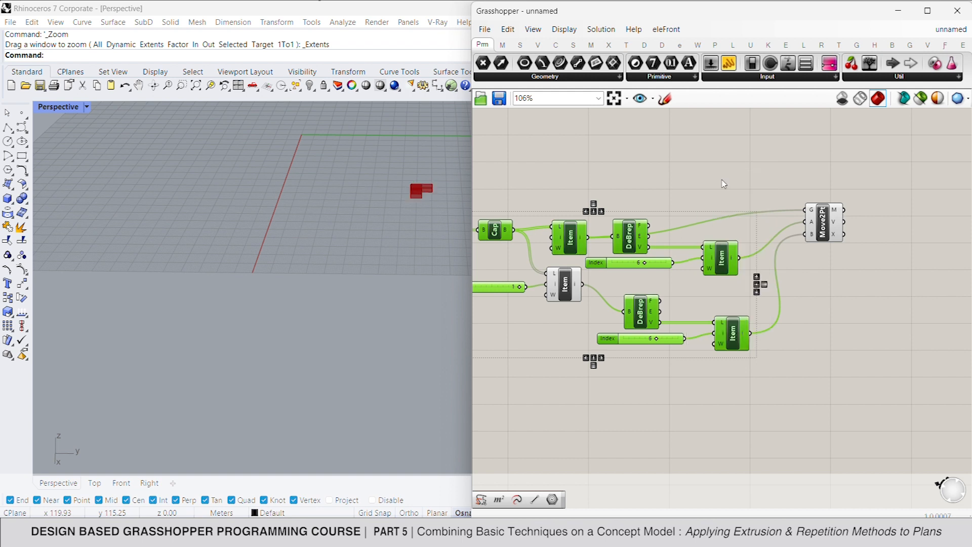
# - Examine the moved block's position against the L-shaped block up close in the Rhino perspective view
pyautogui.click(823, 230)
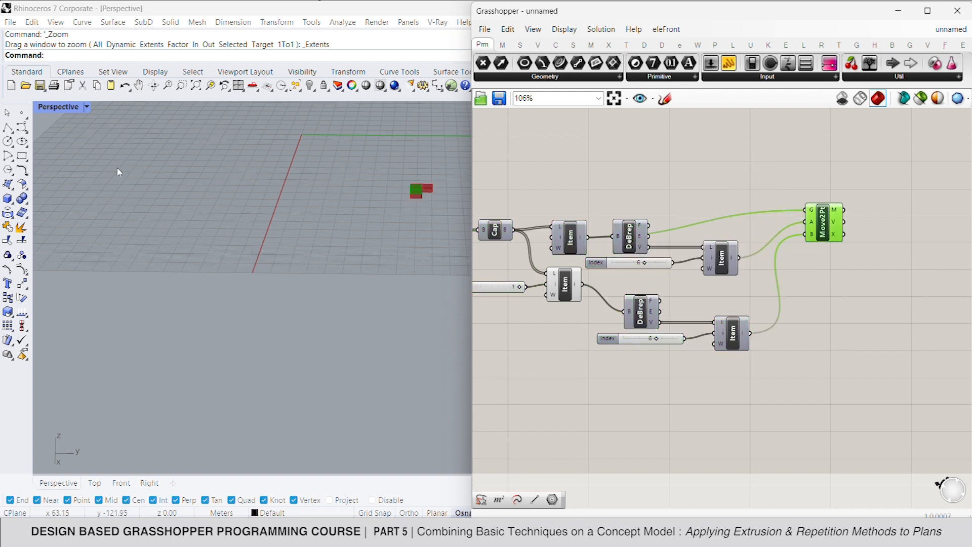
pyautogui.click(196, 86)
pyautogui.scroll(6, 421, 193)
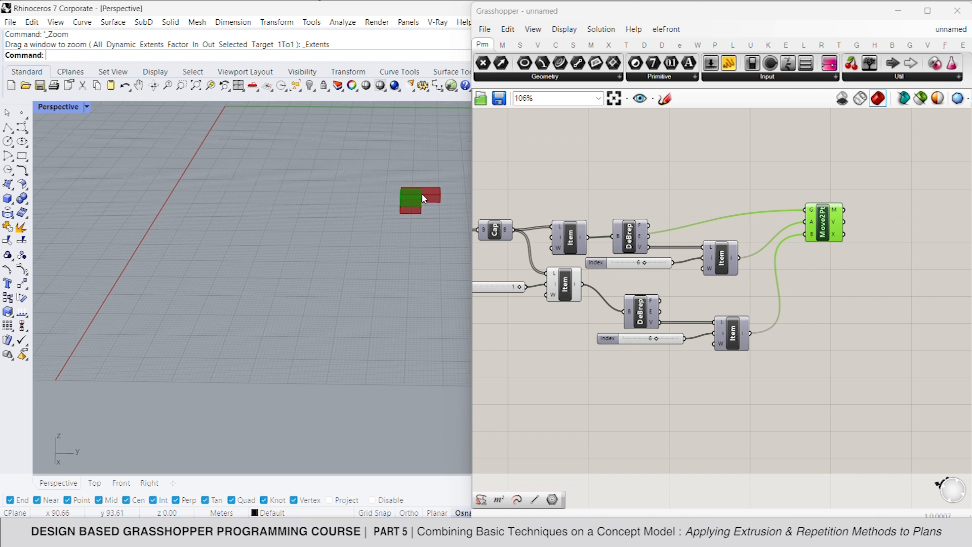
pyautogui.moveTo(442, 187); pyautogui.dragTo(384, 238, button='right')
pyautogui.scroll(-3, 384, 239)
pyautogui.scroll(4, 242, 245)
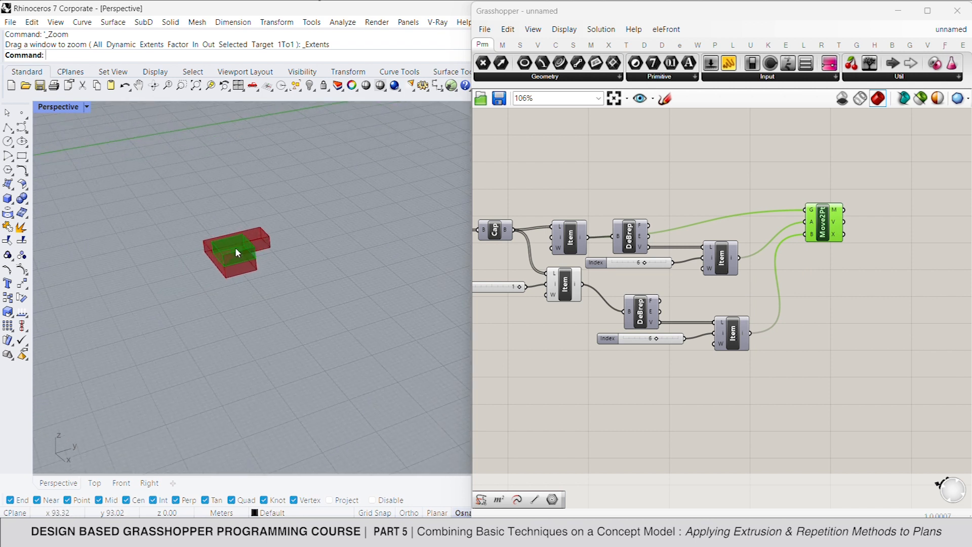
pyautogui.scroll(2, 169, 269)
pyautogui.click(834, 309)
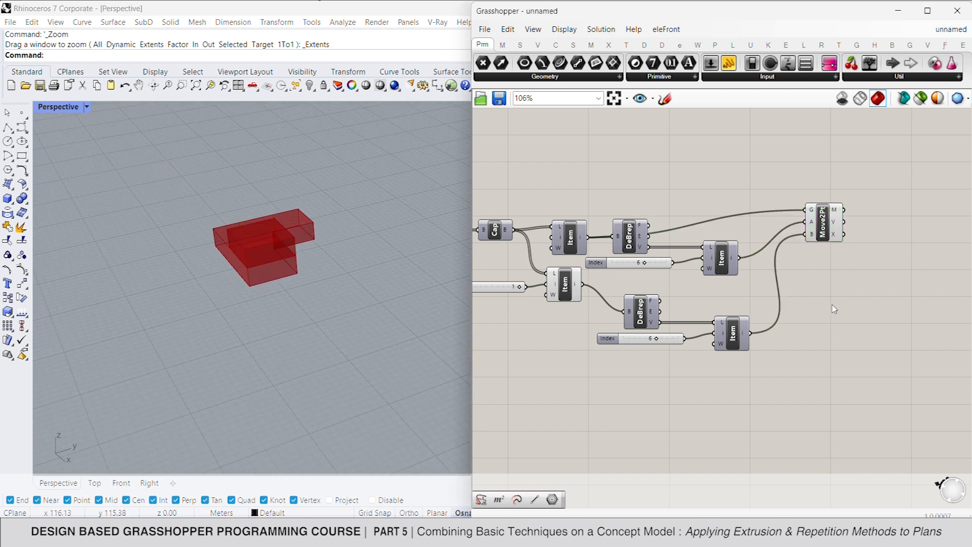
# - Add a Geometry parameter and collect the lower solid together with the moved solid in it
pyautogui.doubleClick(881, 277)
pyautogui.write('geo')
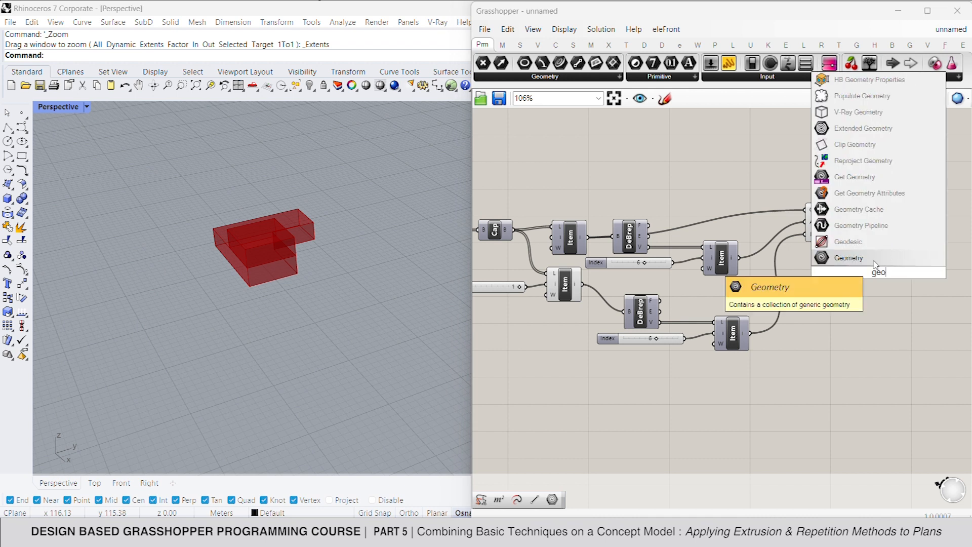
pyautogui.click(866, 256)
pyautogui.moveTo(864, 273); pyautogui.dragTo(583, 284)
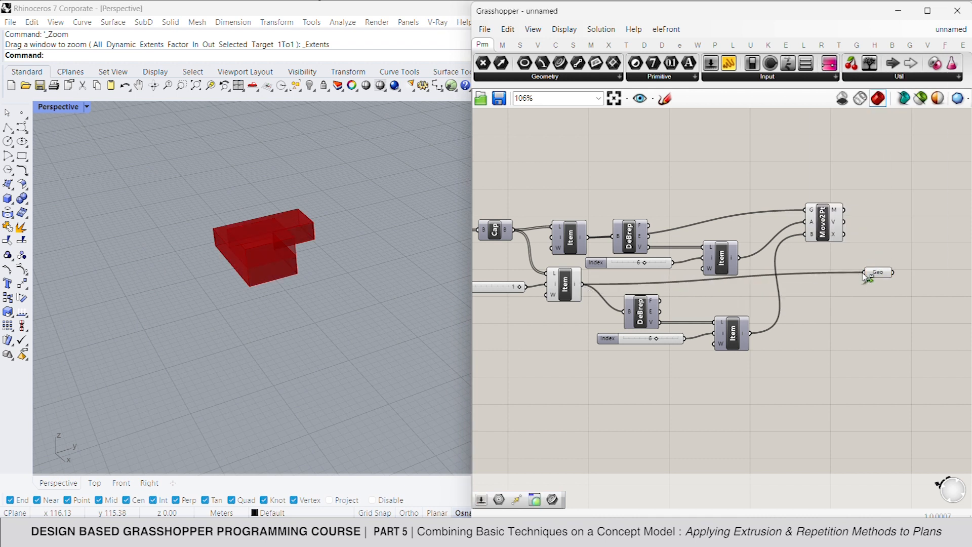
# - Turn off the preview of the solid selection, vertex picking and Move To Point components, leaving the Geometry parameter visible
pyautogui.moveTo(846, 351); pyautogui.dragTo(529, 175)
pyautogui.rightClick(620, 130)
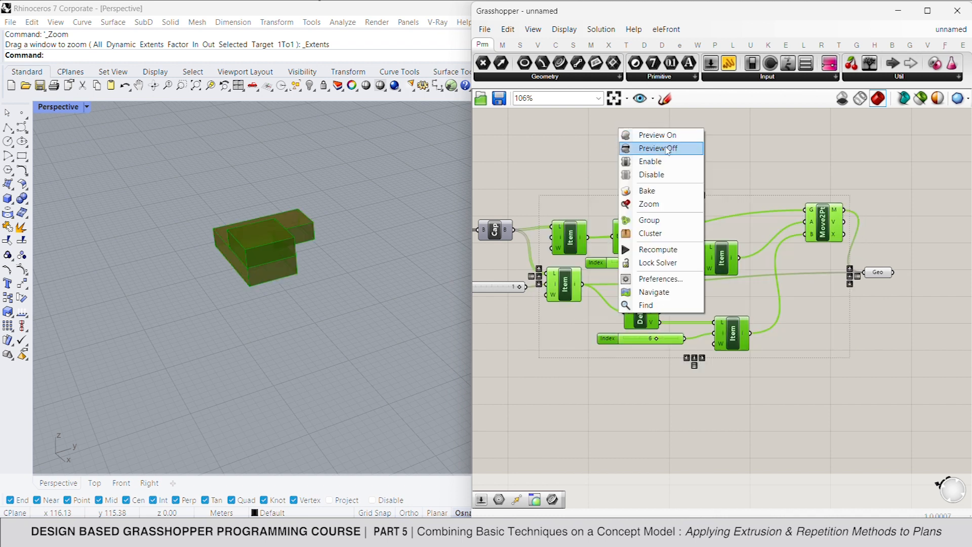
pyautogui.click(667, 148)
# - Add a Custom Preview component and feed it the geometry collected in the Geometry parameter
pyautogui.moveTo(870, 276); pyautogui.dragTo(880, 225)
pyautogui.moveTo(880, 226); pyautogui.dragTo(793, 233, button='right')
pyautogui.doubleClick(863, 214)
pyautogui.write('custom preview')
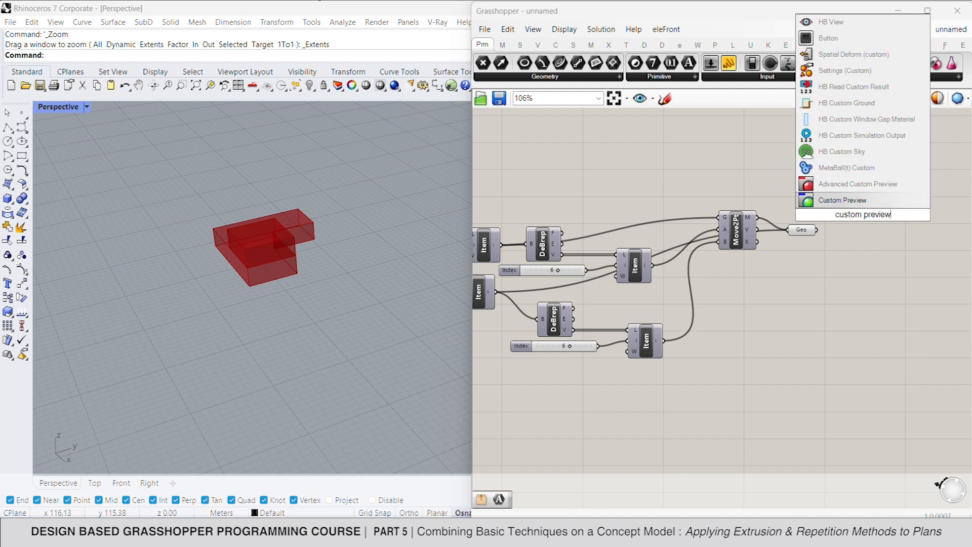
pyautogui.press('Return')
pyautogui.moveTo(849, 207); pyautogui.dragTo(880, 251)
# - Add a Colour Swatch and connect it to the Custom Preview's material input
pyautogui.doubleClick(808, 258)
pyautogui.write('co')
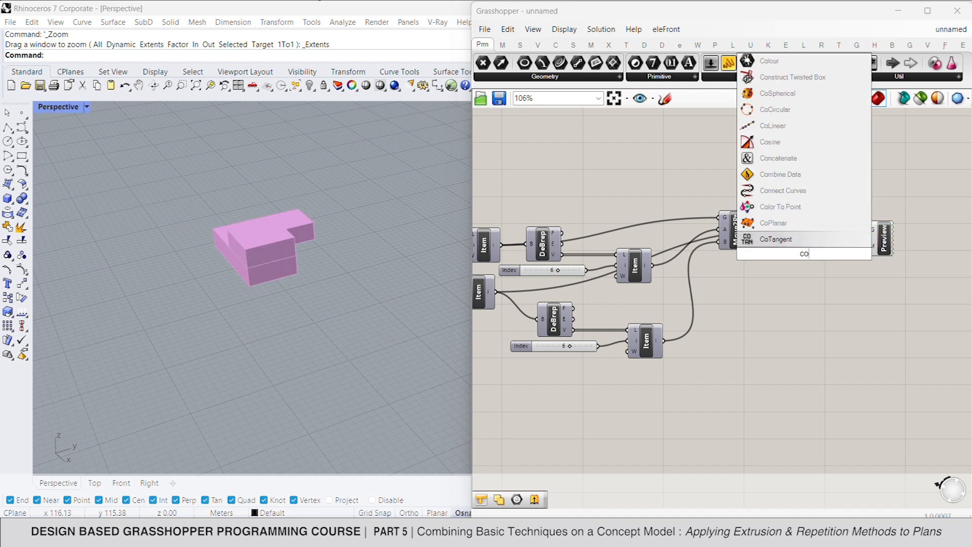
pyautogui.write('lor sw')
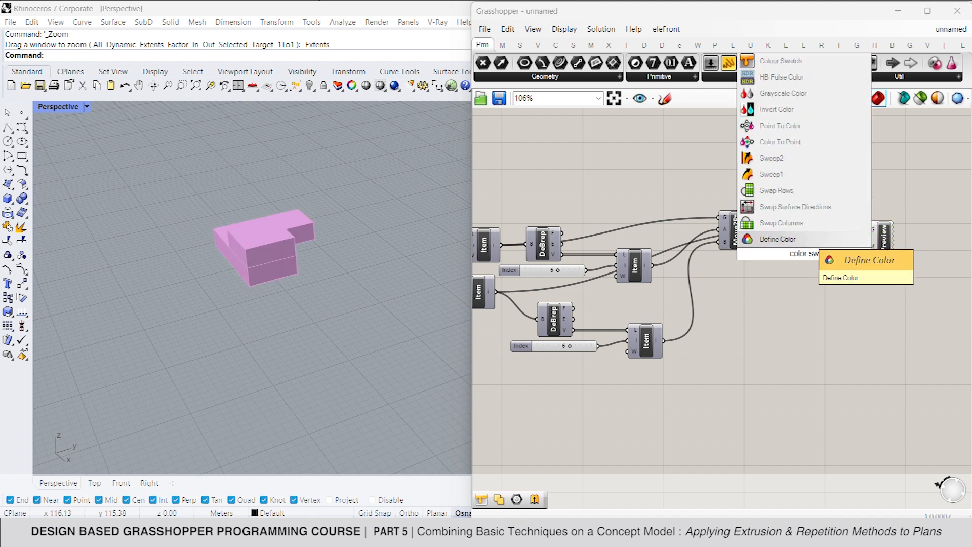
pyautogui.click(780, 61)
pyautogui.moveTo(866, 247); pyautogui.dragTo(829, 254)
# - Set the swatch colour to light grey and tidy the position of the Custom Preview component
pyautogui.click(821, 256)
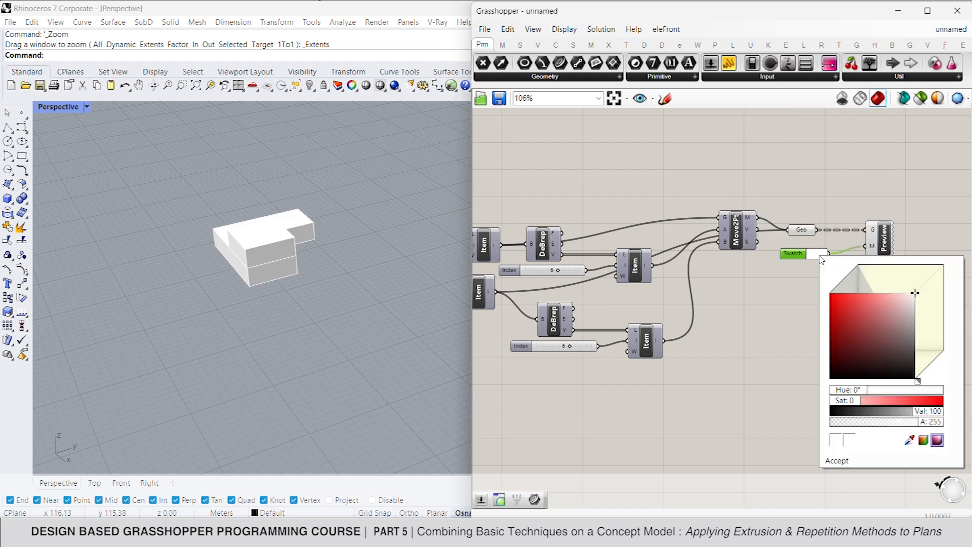
pyautogui.click(908, 343)
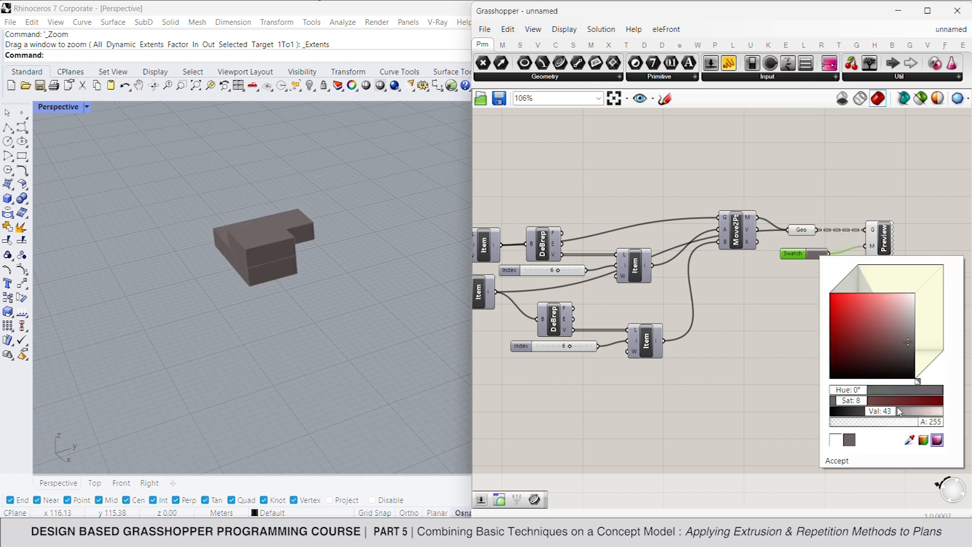
pyautogui.moveTo(858, 405)
pyautogui.mouseDown()
pyautogui.moveTo(839, 403)
pyautogui.moveTo(904, 409)
pyautogui.mouseUp()
pyautogui.click(725, 389)
pyautogui.moveTo(883, 241); pyautogui.dragTo(874, 240)
pyautogui.click(830, 294)
# - Duplicate the file path, index slider, List Item and Import 3DM components beneath the originals, keeping the layer name list connected
pyautogui.scroll(-1, 833, 292)
pyautogui.moveTo(836, 291); pyautogui.dragTo(893, 284, button='right')
pyautogui.scroll(-1, 893, 285)
pyautogui.moveTo(830, 302); pyautogui.dragTo(849, 296, button='right')
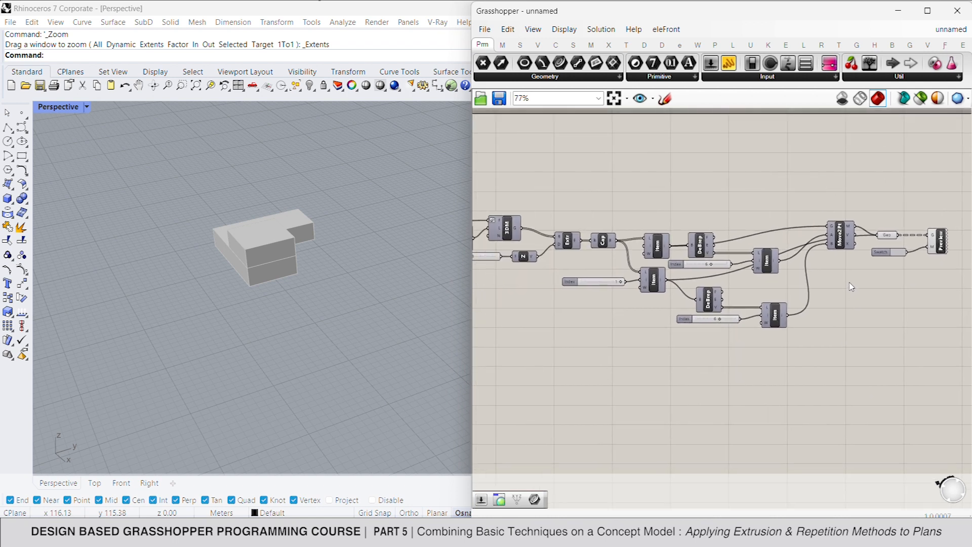
pyautogui.scroll(-1, 851, 287)
pyautogui.scroll(-2, 872, 271)
pyautogui.scroll(3, 615, 232)
pyautogui.moveTo(615, 231); pyautogui.dragTo(668, 216, button='right')
pyautogui.scroll(2, 681, 235)
pyautogui.scroll(2, 588, 188)
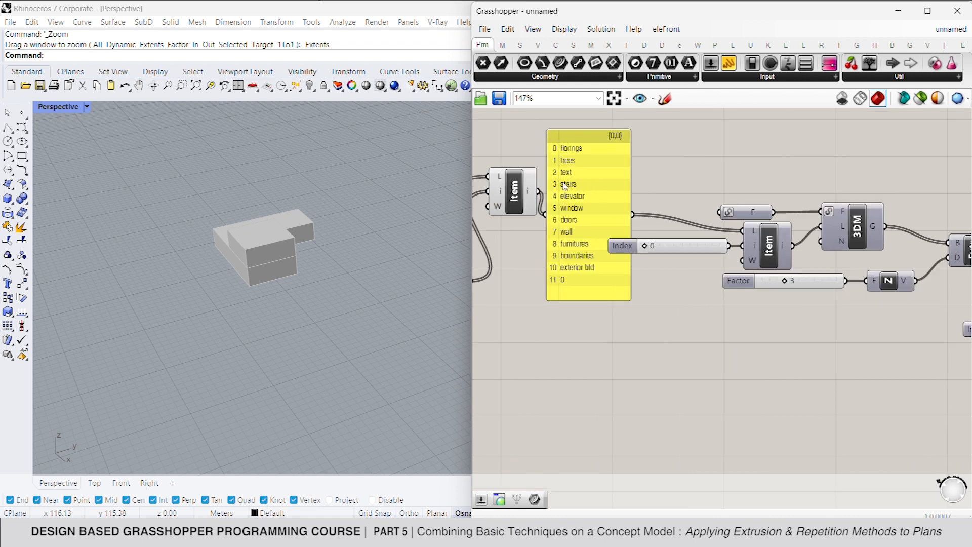
pyautogui.scroll(-2, 608, 186)
pyautogui.moveTo(789, 169); pyautogui.dragTo(675, 240)
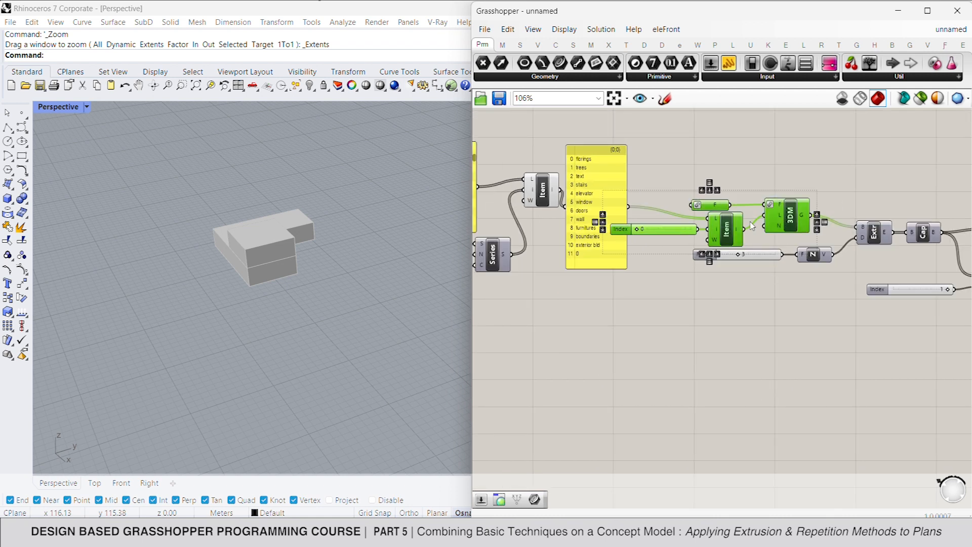
pyautogui.keyDown('alt'); pyautogui.moveTo(752, 226); pyautogui.dragTo(735, 386); pyautogui.keyUp('alt')
# - Turn on the preview of the copied Import 3DM component and set its layer index to 3 to import the stairs
pyautogui.click(823, 409)
pyautogui.click(782, 380)
pyautogui.rightClick(811, 330)
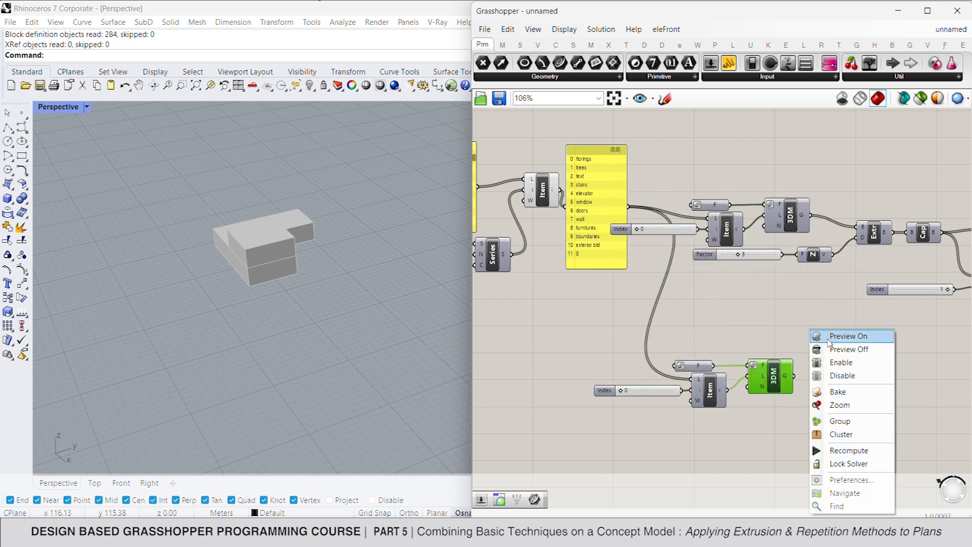
pyautogui.click(821, 337)
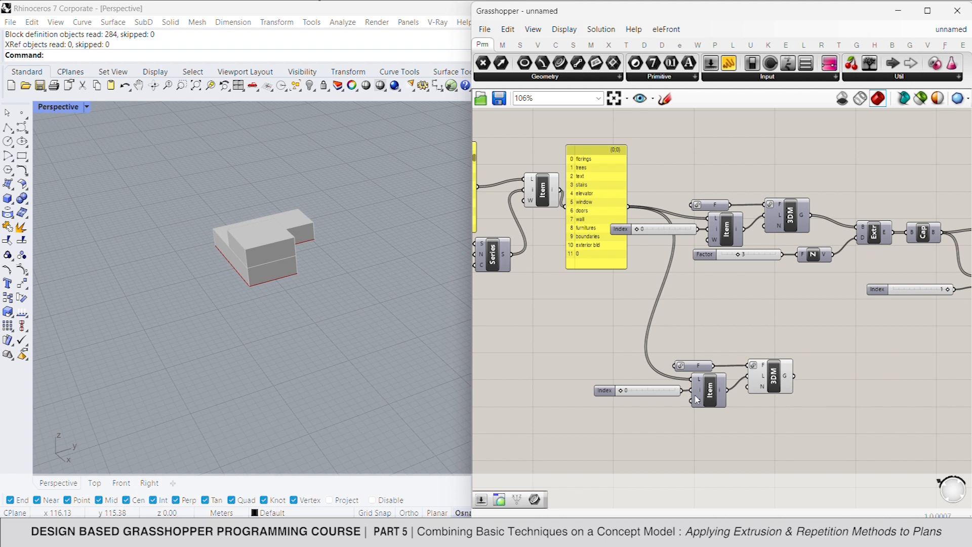
pyautogui.doubleClick(650, 391)
pyautogui.press('Return')
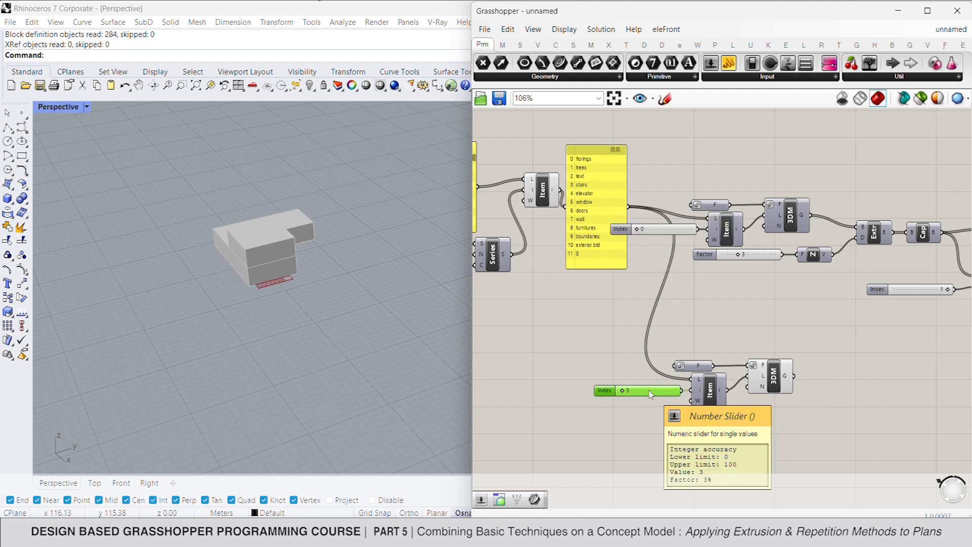
# - Move the copied stair import components further down, clear of the floor solids definition
pyautogui.click(774, 377)
pyautogui.moveTo(809, 362); pyautogui.dragTo(665, 277, button='right')
pyautogui.scroll(-3, 679, 350)
pyautogui.moveTo(703, 339); pyautogui.dragTo(543, 253)
pyautogui.moveTo(677, 291); pyautogui.dragTo(692, 408)
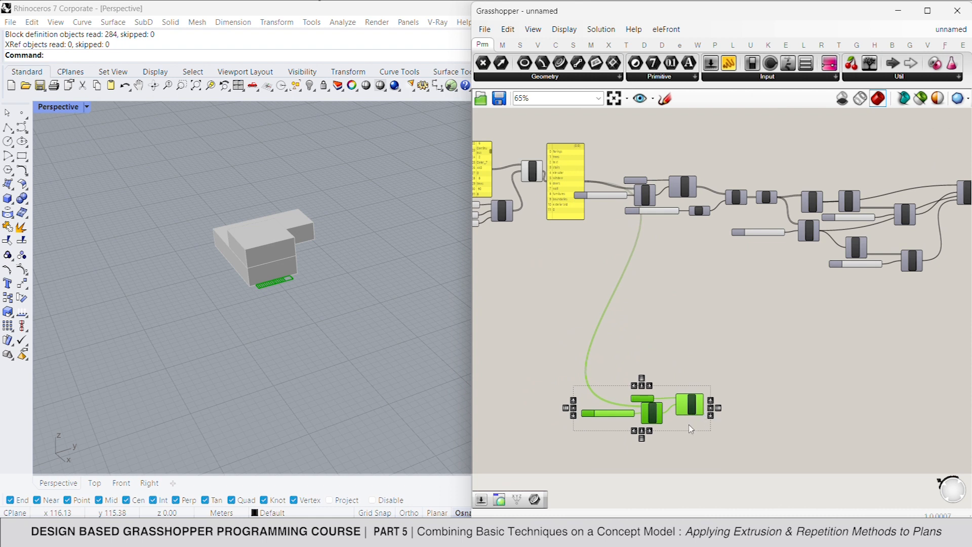
# - Add a List Item component and connect the imported stair geometry to its list input
pyautogui.scroll(3, 710, 406)
pyautogui.click(775, 398)
pyautogui.doubleClick(775, 397)
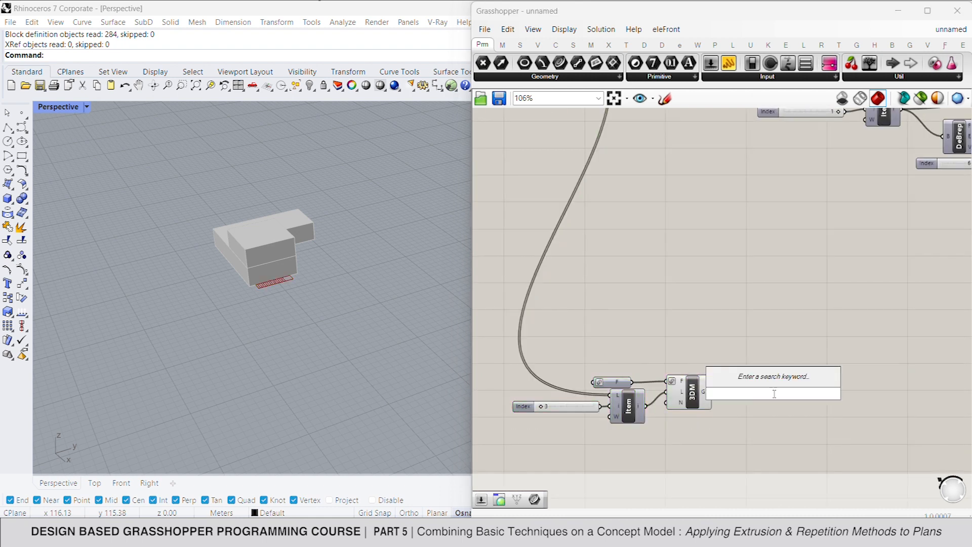
pyautogui.write('list item')
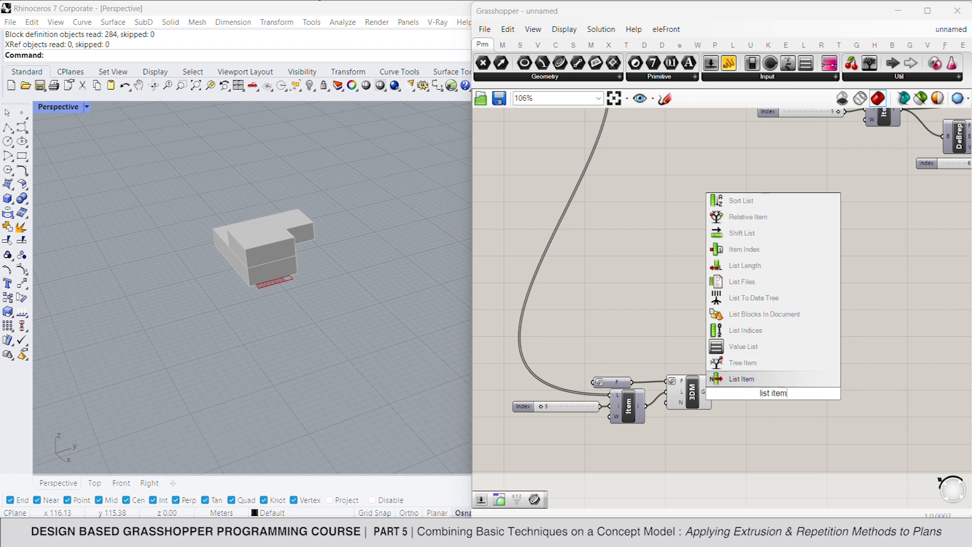
pyautogui.press('Return')
pyautogui.moveTo(712, 392); pyautogui.dragTo(792, 404)
# - Duplicate the stair geometry's List Item component and place the copy below the original
pyautogui.scroll(5, 242, 270)
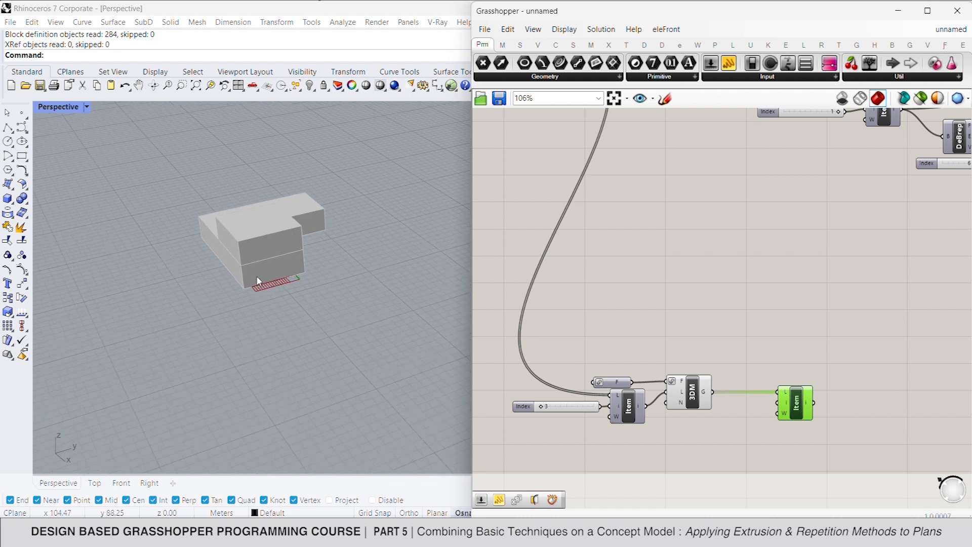
pyautogui.scroll(3, 198, 286)
pyautogui.moveTo(198, 287); pyautogui.dragTo(211, 284, button='right')
pyautogui.scroll(-2, 310, 295)
pyautogui.moveTo(309, 295); pyautogui.dragTo(305, 293, button='right')
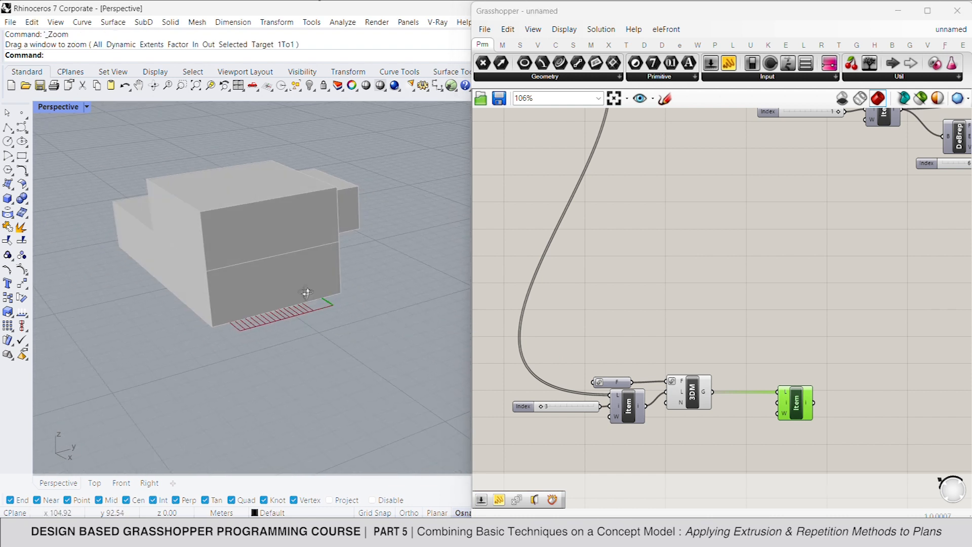
pyautogui.hotkey('ctrl', 'c')
pyautogui.hotkey('ctrl', 'v')
pyautogui.click(791, 408)
pyautogui.hotkey('ctrl', 'c')
pyautogui.hotkey('ctrl', 'v')
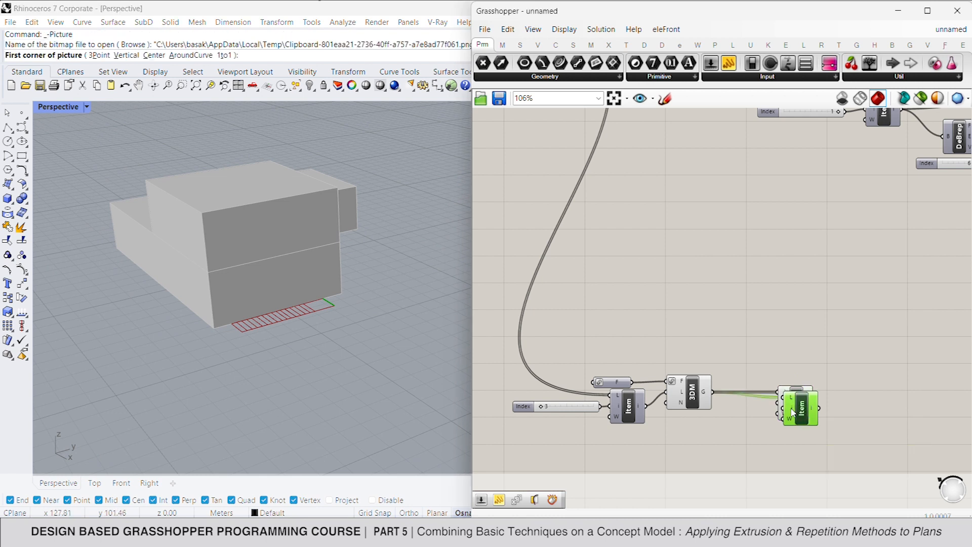
pyautogui.moveTo(794, 413); pyautogui.dragTo(788, 468)
# - Add a 0 to 20 number slider as the second List Item's index and set it to 2
pyautogui.moveTo(708, 399)
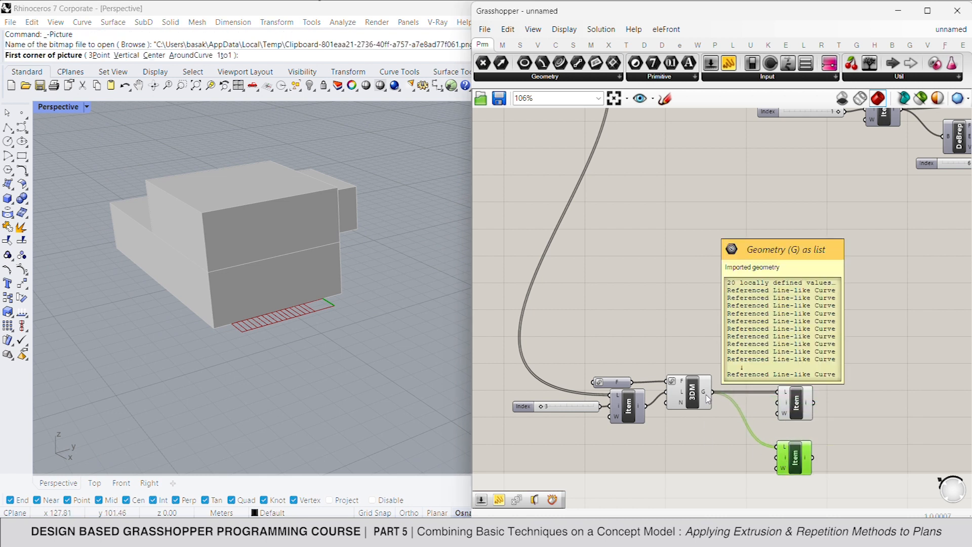
pyautogui.doubleClick(694, 467)
pyautogui.write('0..20')
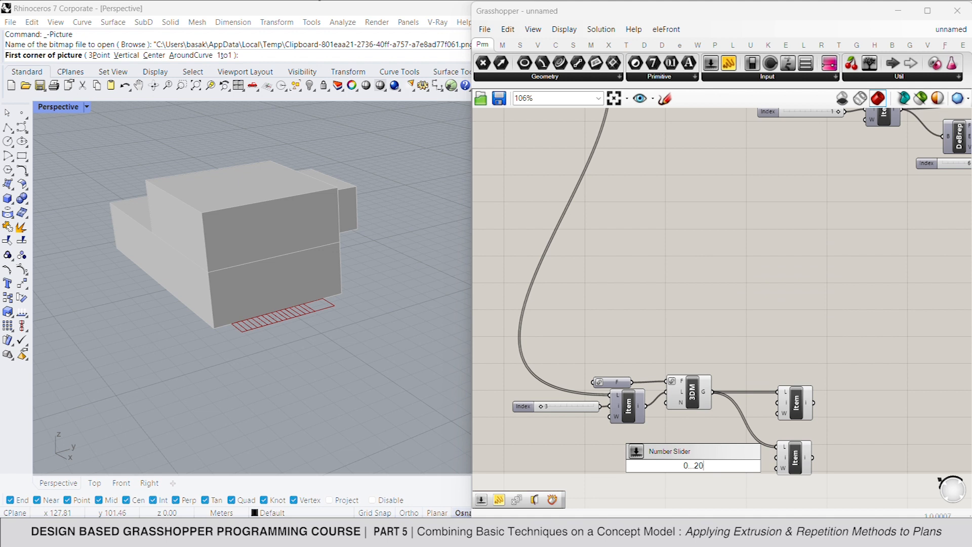
pyautogui.press('Return')
pyautogui.moveTo(777, 457); pyautogui.dragTo(734, 469)
pyautogui.click(800, 469)
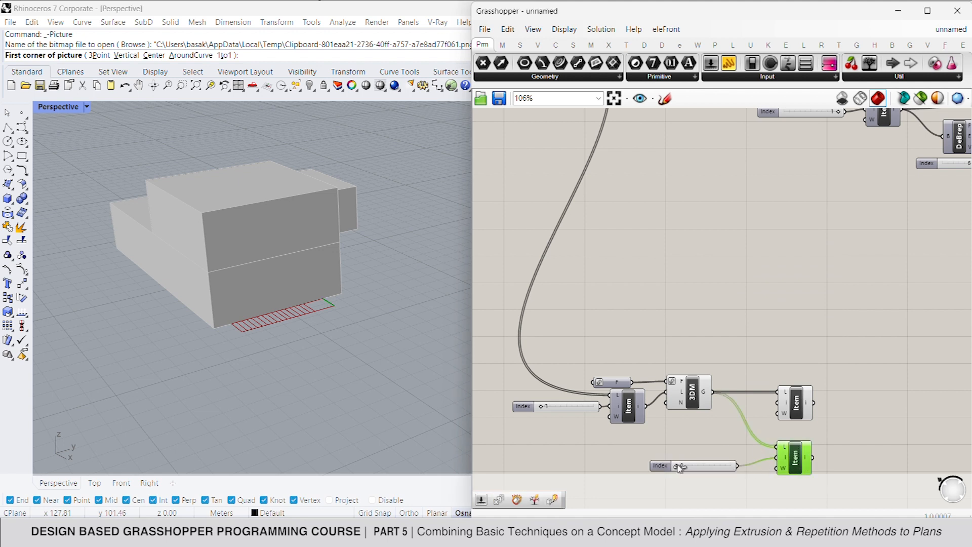
pyautogui.moveTo(680, 468); pyautogui.dragTo(684, 468)
# - Add a Loft component and loft between the two stair curves picked by the List Items
pyautogui.moveTo(713, 452); pyautogui.dragTo(682, 445, button='right')
pyautogui.doubleClick(824, 446)
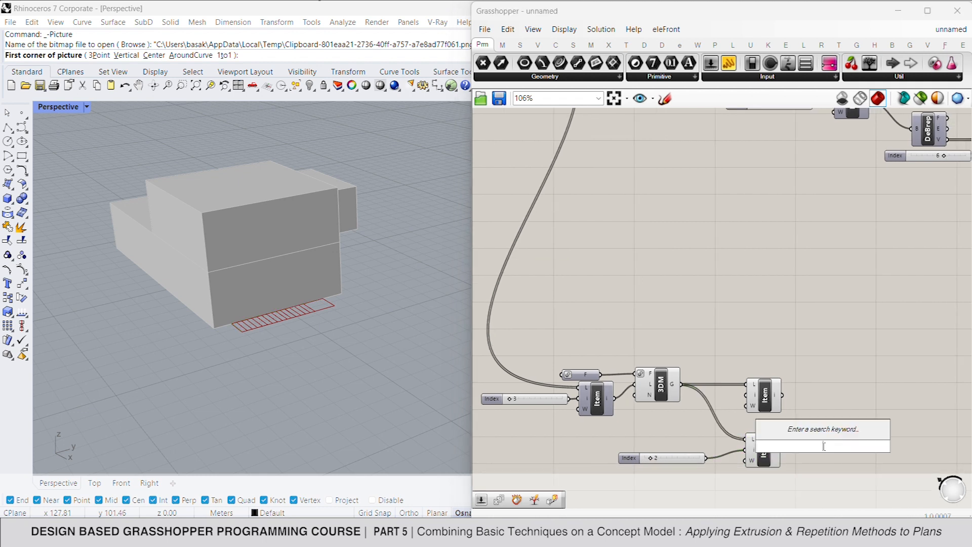
pyautogui.write('loft')
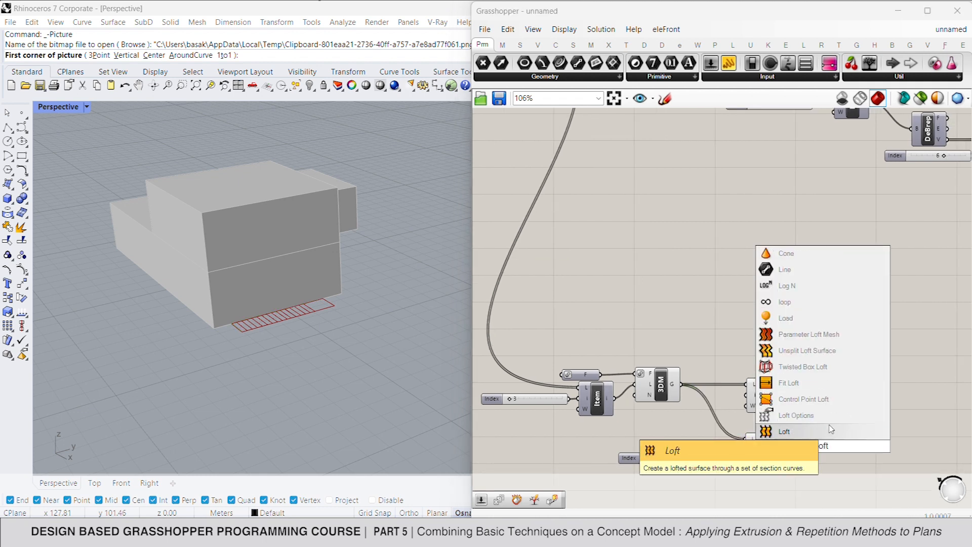
pyautogui.click(784, 431)
pyautogui.moveTo(803, 438); pyautogui.dragTo(842, 432)
pyautogui.moveTo(843, 435); pyautogui.dragTo(788, 411, button='right')
pyautogui.moveTo(789, 411); pyautogui.dragTo(808, 401)
# - Add an Extrude component below the Loft and use the imported stair lines as its base
pyautogui.click(871, 403)
pyautogui.doubleClick(872, 403)
pyautogui.write('ex')
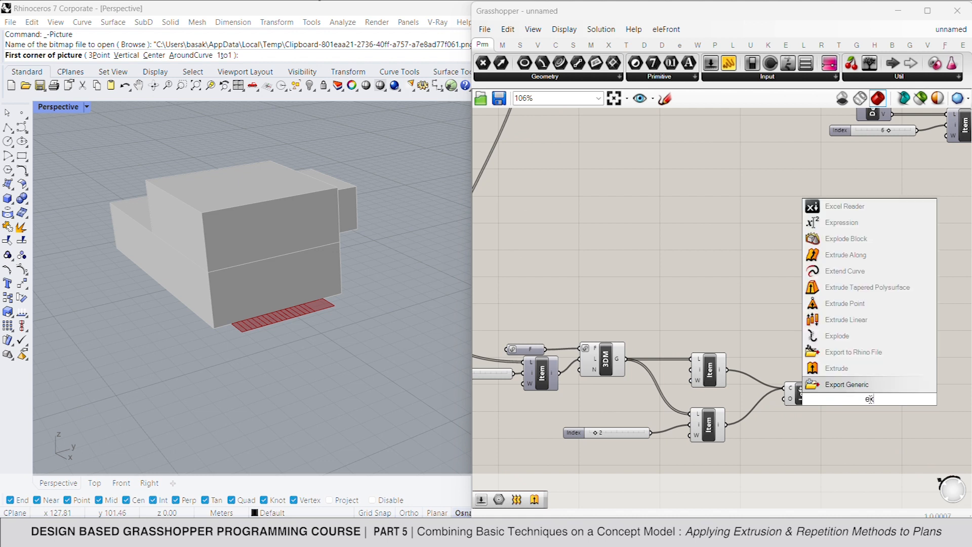
pyautogui.write('trude')
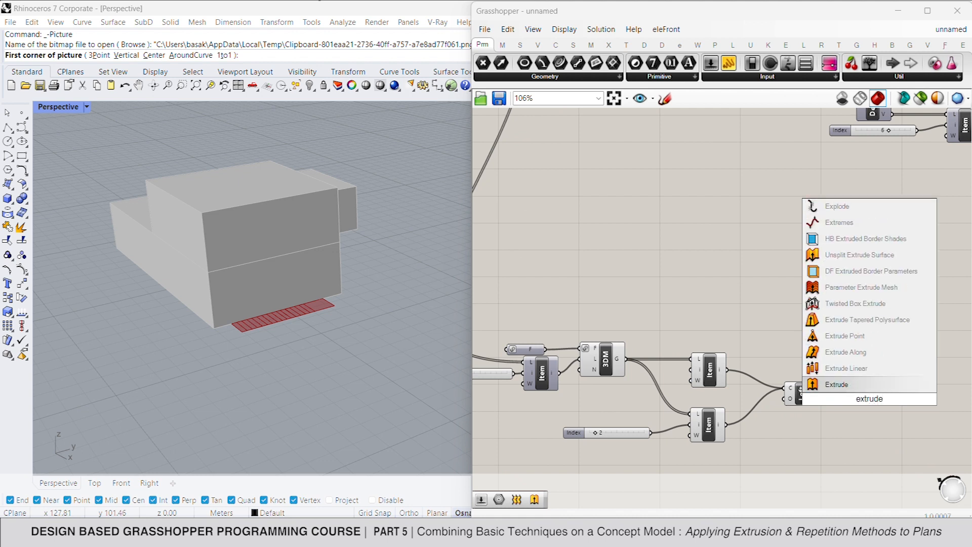
pyautogui.press('Return')
pyautogui.moveTo(870, 398); pyautogui.dragTo(803, 456)
# - Add a Unit Z vector and connect it as the extrusion direction of the stair lines
pyautogui.click(708, 474)
pyautogui.doubleClick(708, 474)
pyautogui.write('unit z')
pyautogui.press('Return')
pyautogui.moveTo(724, 471); pyautogui.dragTo(785, 462)
pyautogui.moveTo(715, 474); pyautogui.dragTo(726, 424)
pyautogui.moveTo(791, 432); pyautogui.dragTo(737, 414, button='right')
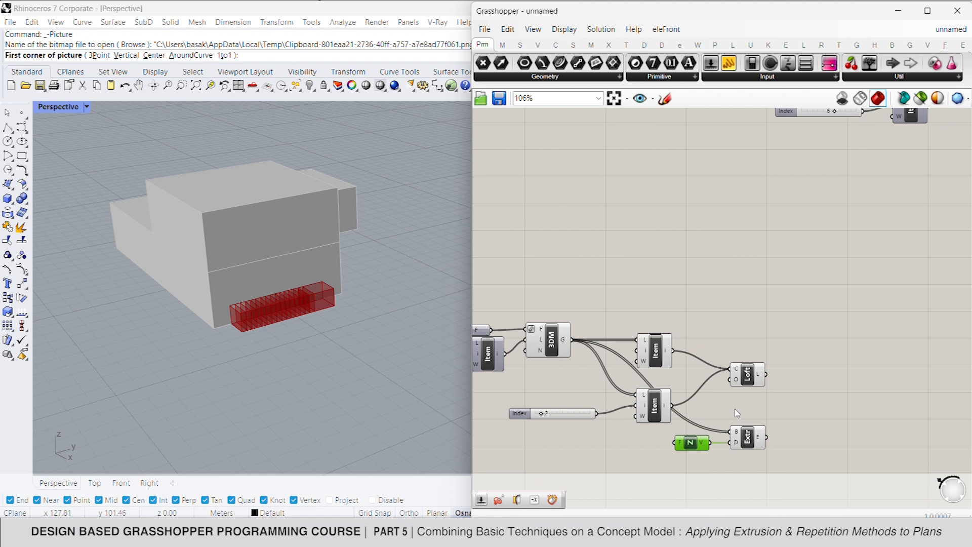
# - Add a Split Brep Multiple component that splits the lofted stair surface with the extruded stair lines
pyautogui.doubleClick(811, 397)
pyautogui.write('spl')
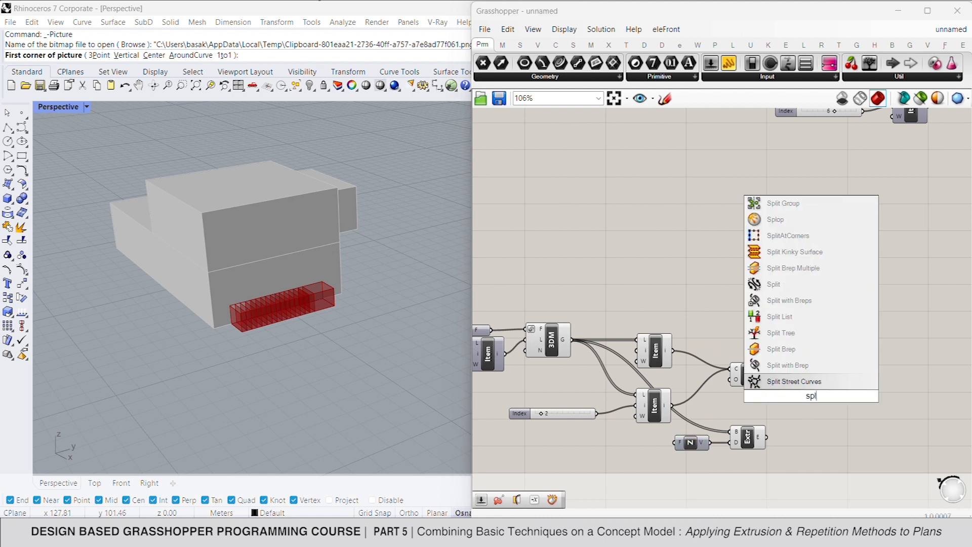
pyautogui.write('it bre')
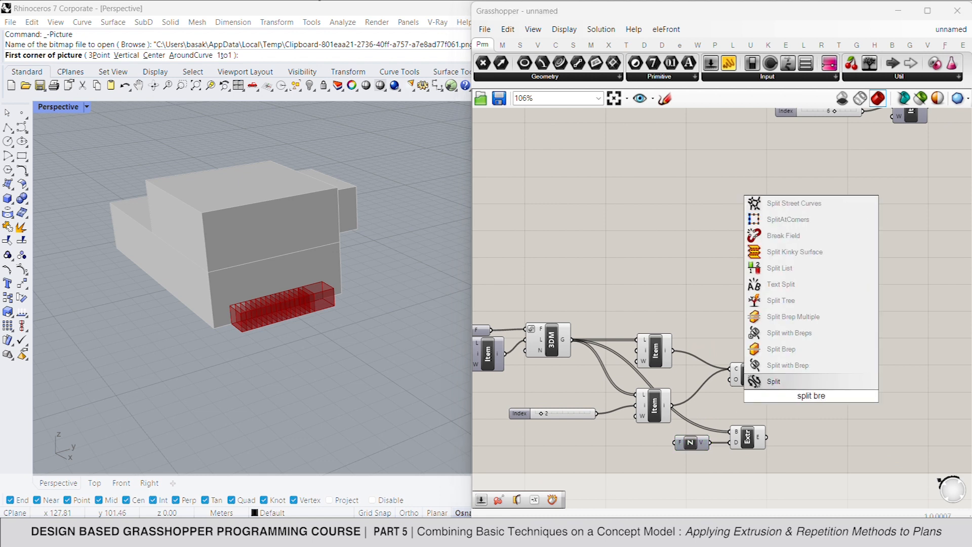
pyautogui.click(793, 316)
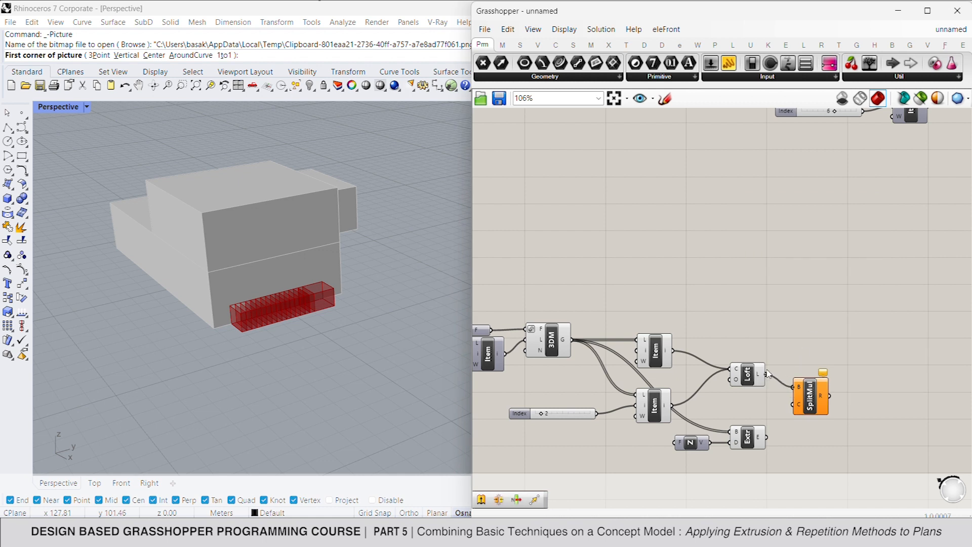
# - Turn off the preview of the stair components feeding the Split Brep Multiple component
pyautogui.moveTo(793, 404); pyautogui.dragTo(547, 303)
pyautogui.click(810, 396)
pyautogui.rightClick(609, 281)
pyautogui.click(684, 307)
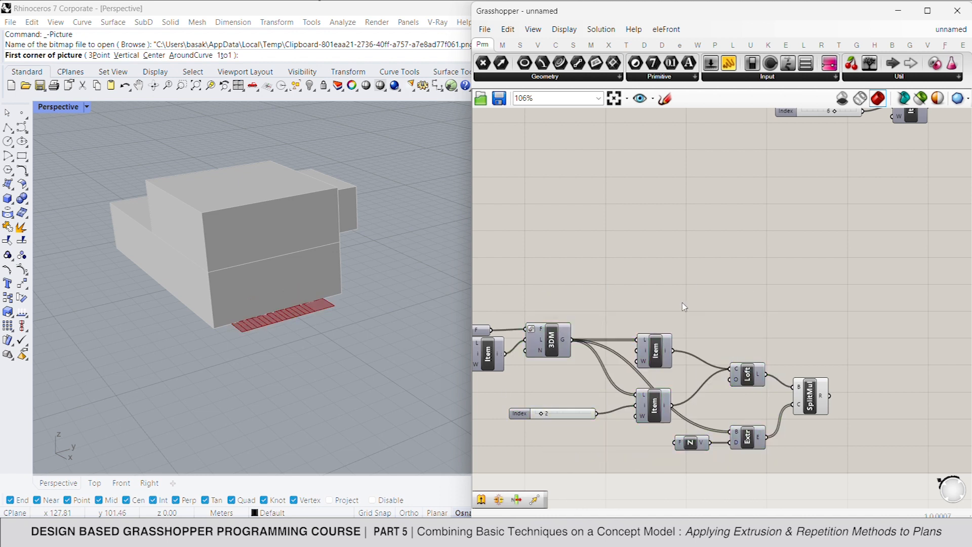
# - Shift the Split Brep Multiple component aside and add a Move component for its split stair surfaces
pyautogui.click(811, 396)
pyautogui.moveTo(838, 423); pyautogui.dragTo(775, 389, button='right')
pyautogui.moveTo(753, 371); pyautogui.dragTo(791, 372)
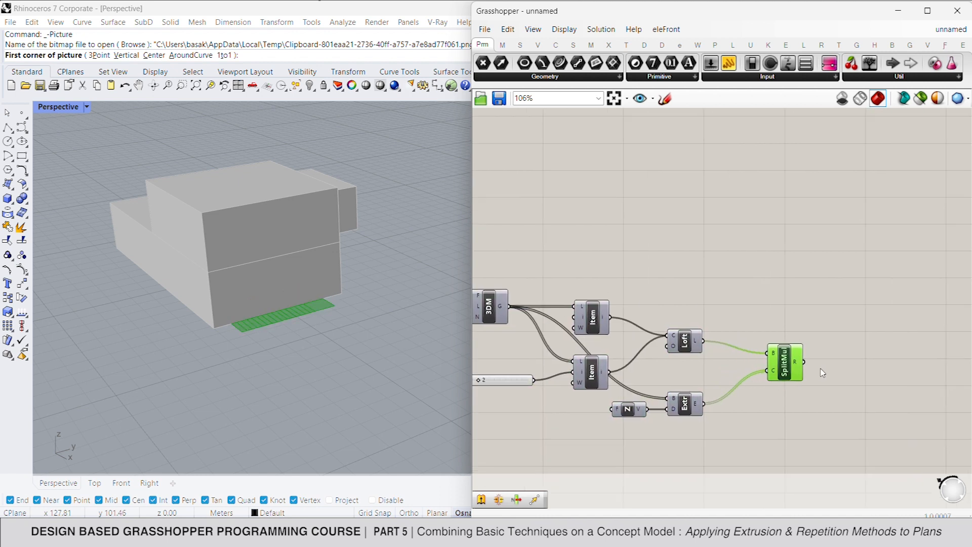
pyautogui.click(823, 373)
pyautogui.doubleClick(853, 373)
pyautogui.write('move')
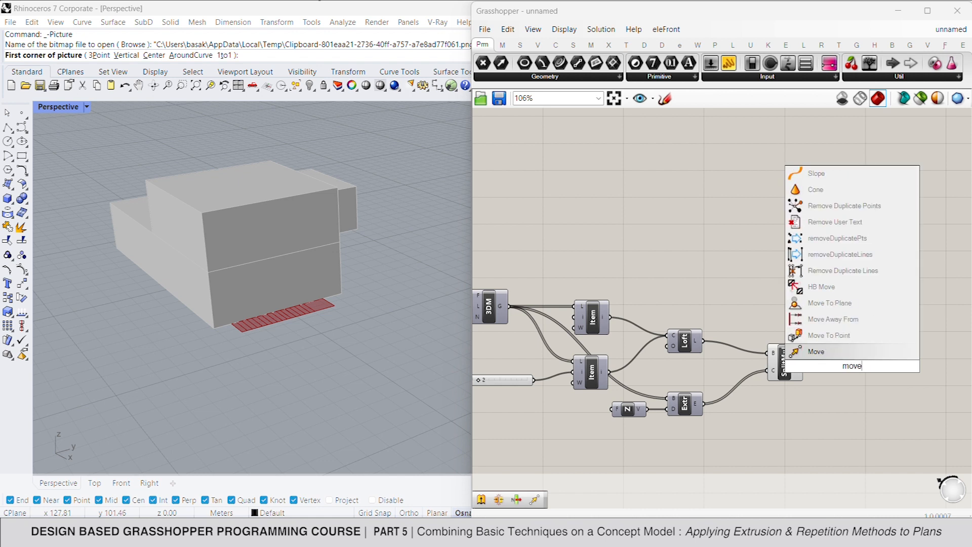
pyautogui.click(817, 352)
pyautogui.moveTo(804, 361); pyautogui.dragTo(842, 401)
# - Add a Unit Z vector with a factor slider of 3 as the Move component's motion for the split stair surfaces
pyautogui.doubleClick(811, 413)
pyautogui.write('z')
pyautogui.press('Return')
pyautogui.click(764, 412)
pyautogui.doubleClick(763, 411)
pyautogui.write('3')
pyautogui.press('Return')
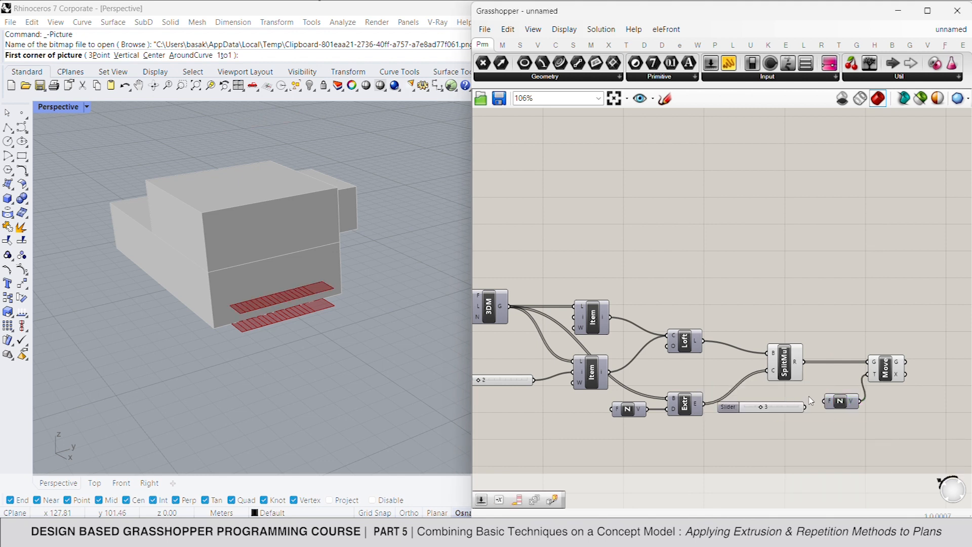
pyautogui.moveTo(826, 403); pyautogui.dragTo(800, 408)
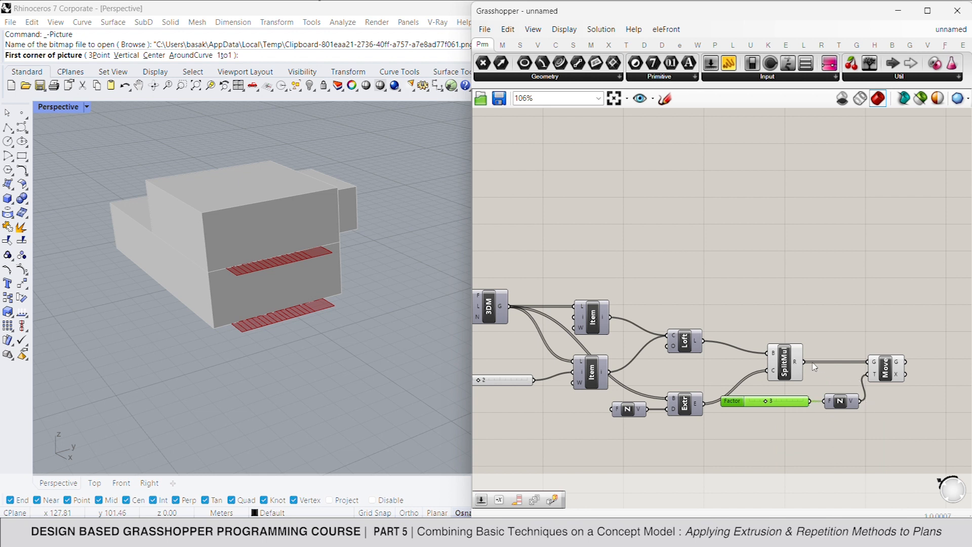
pyautogui.click(795, 368)
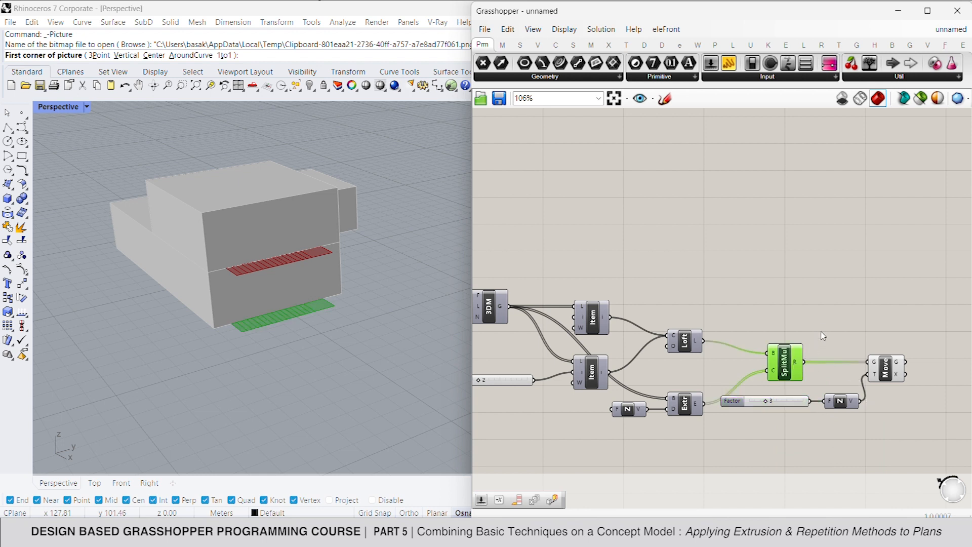
# - Turn off the preview of the Split Brep Multiple component
pyautogui.rightClick(824, 321)
pyautogui.click(842, 339)
pyautogui.click(821, 333)
pyautogui.moveTo(821, 333); pyautogui.dragTo(783, 288, button='right')
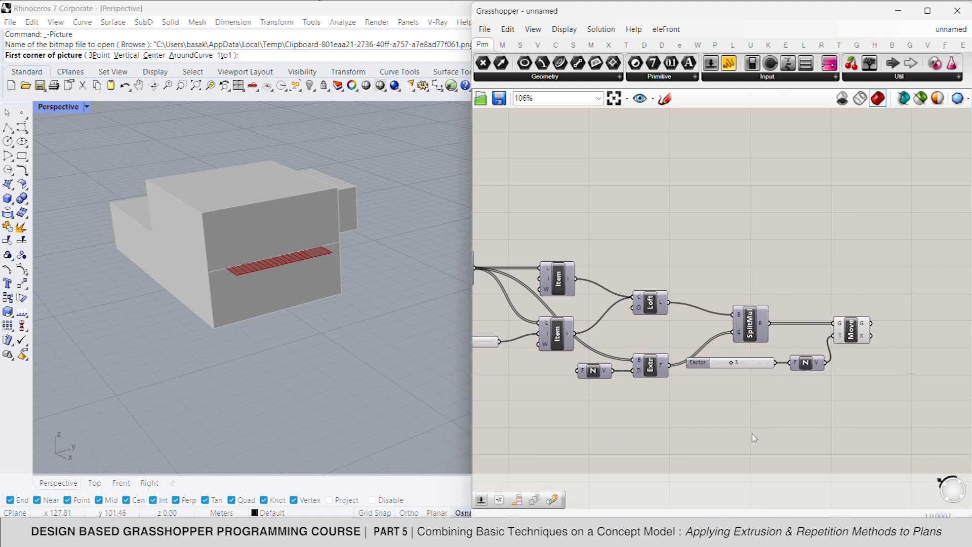
# - Add a Division component that divides the height slider of 3 by a slider of 16 and drives the Unit Z factor
pyautogui.doubleClick(710, 433)
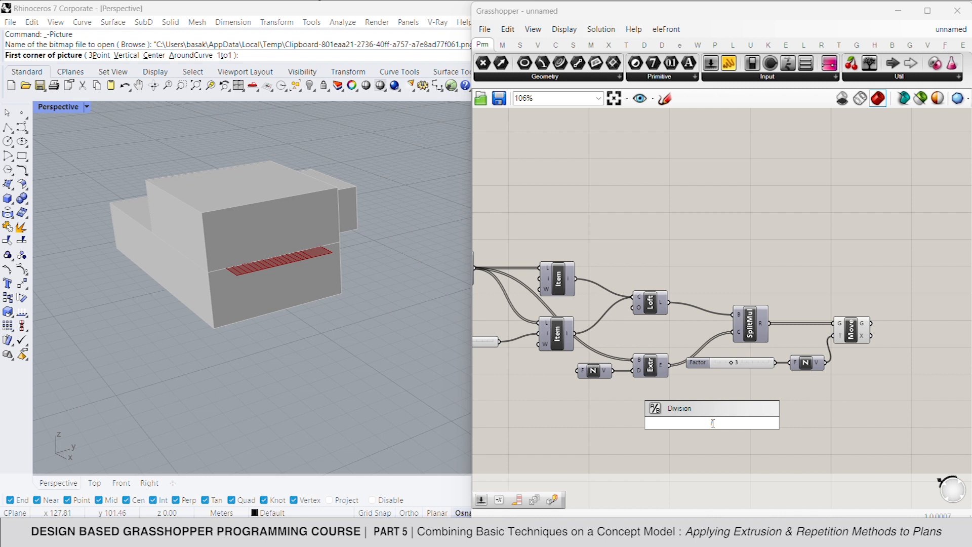
pyautogui.click(713, 410)
pyautogui.moveTo(713, 422); pyautogui.dragTo(745, 423)
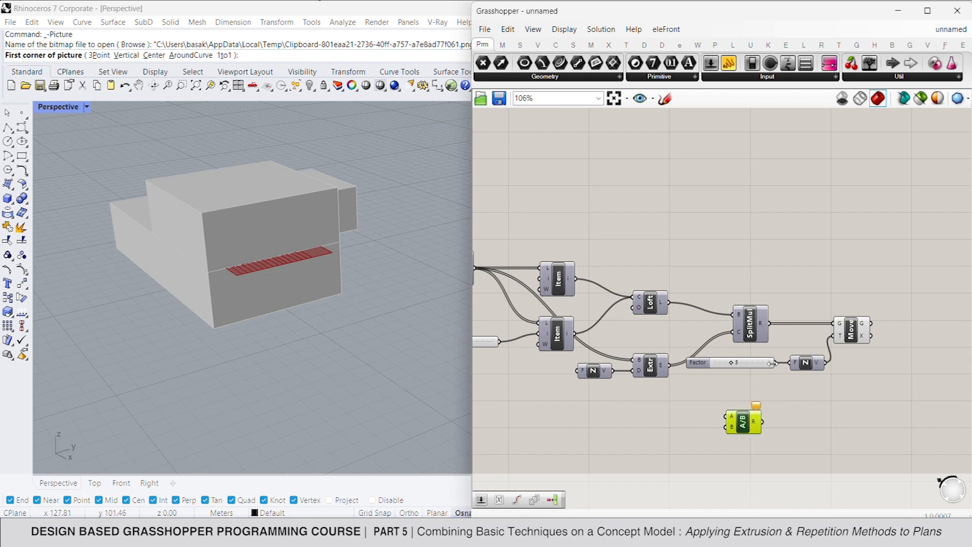
pyautogui.moveTo(779, 368); pyautogui.dragTo(761, 424)
pyautogui.doubleClick(680, 424)
pyautogui.write('16')
pyautogui.press('Return')
pyautogui.moveTo(743, 432); pyautogui.dragTo(714, 419)
pyautogui.moveTo(762, 438); pyautogui.dragTo(729, 420, button='right')
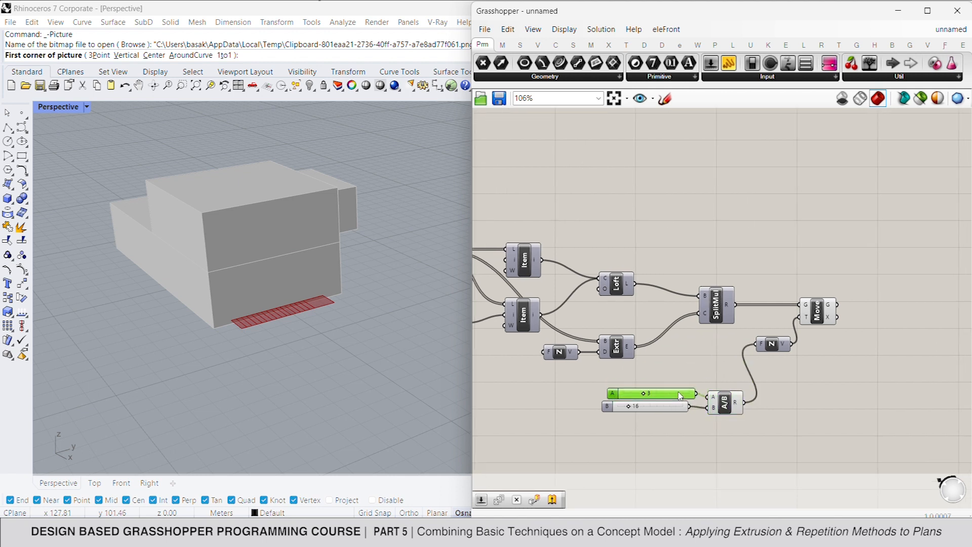
# - Add a Series component and feed its count from a copy of the 16 slider
pyautogui.doubleClick(715, 445)
pyautogui.write('series')
pyautogui.press('Return')
pyautogui.moveTo(713, 448); pyautogui.dragTo(736, 448)
pyautogui.click(668, 409)
pyautogui.hotkey('ctrl', 'c')
pyautogui.hotkey('ctrl', 'v')
pyautogui.moveTo(669, 412); pyautogui.dragTo(719, 457)
# - Add a Multiplication component that multiplies the division result by the series, and connect its result to the Unit Z factor
pyautogui.click(783, 433)
pyautogui.doubleClick(784, 433)
pyautogui.write('multi')
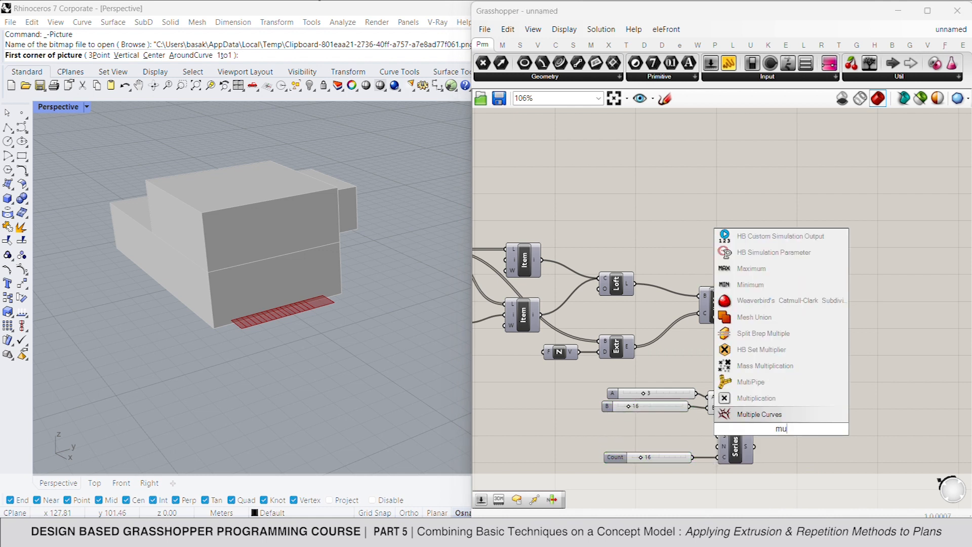
pyautogui.press('Up')
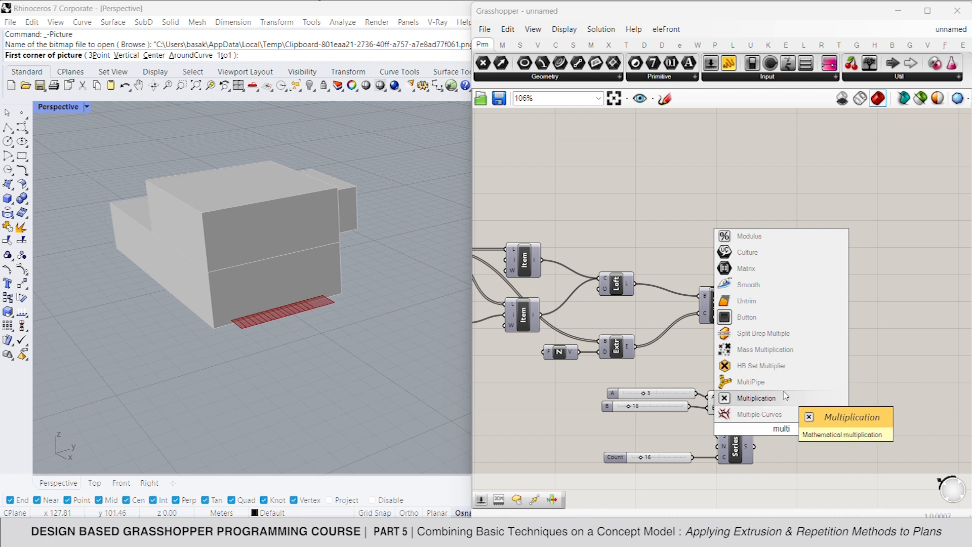
pyautogui.press('Return')
pyautogui.moveTo(768, 426); pyautogui.dragTo(759, 350)
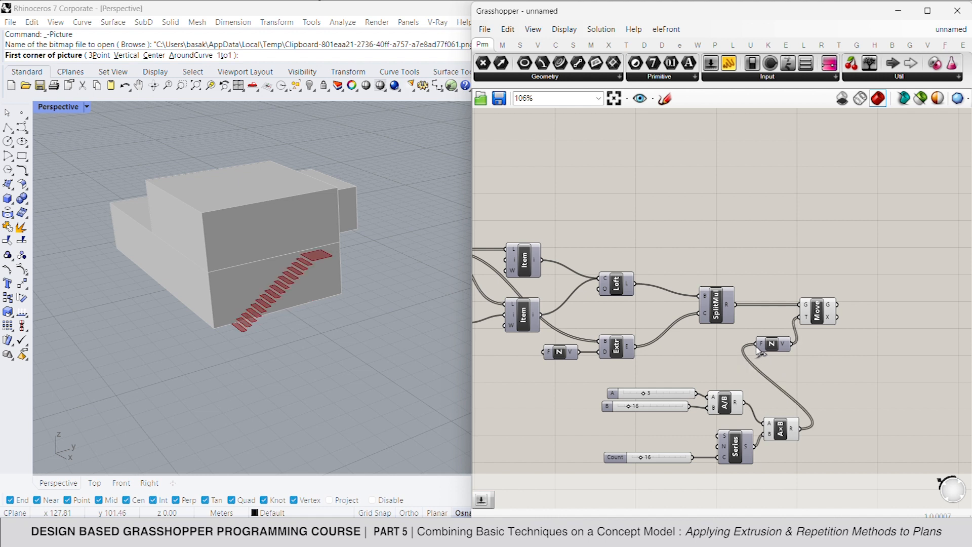
# - Add a slider of 1 as the start value of the Series component
pyautogui.doubleClick(633, 435)
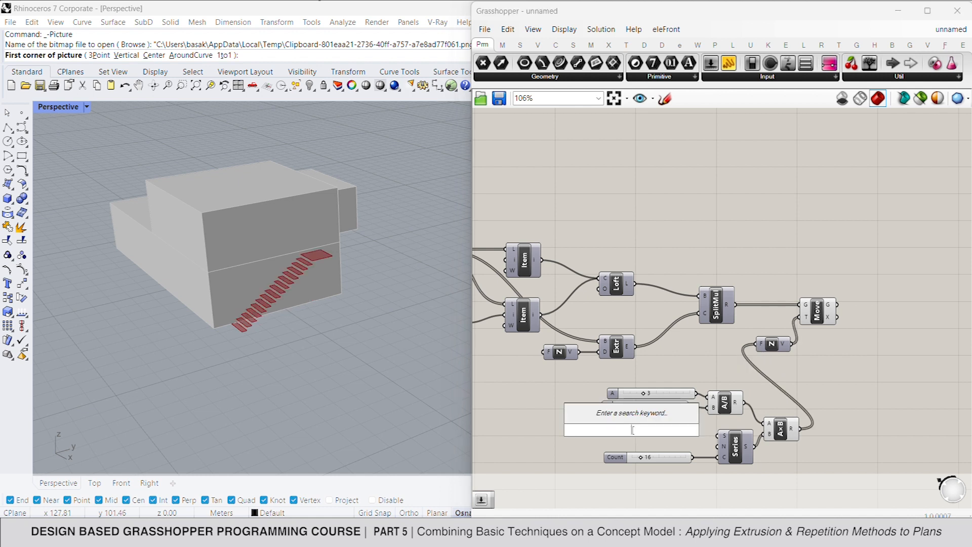
pyautogui.write('1')
pyautogui.press('Return')
pyautogui.moveTo(677, 430); pyautogui.dragTo(718, 436)
pyautogui.moveTo(647, 432); pyautogui.dragTo(669, 439)
pyautogui.moveTo(668, 439); pyautogui.dragTo(607, 414, button='right')
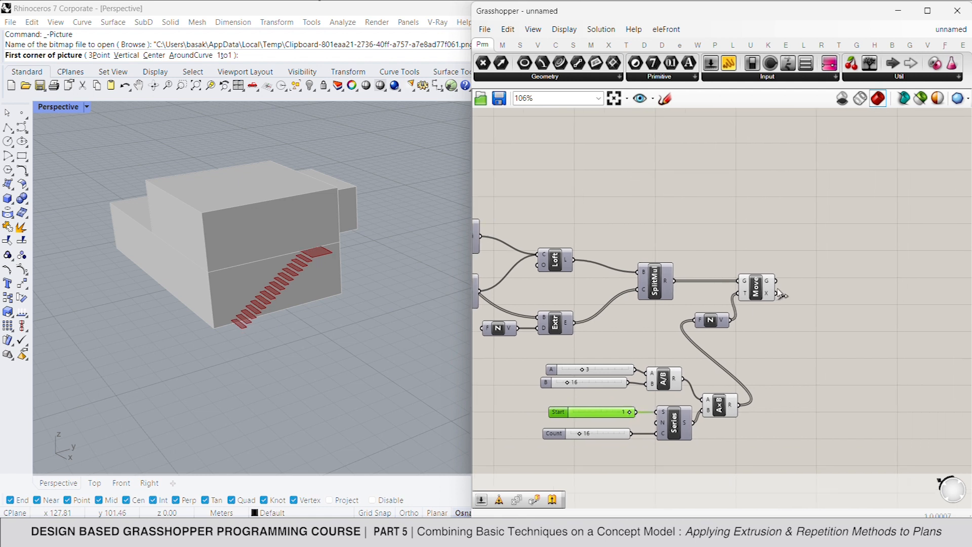
# - Add an Extrude component with the moved stair treads as its base
pyautogui.doubleClick(801, 287)
pyautogui.write('extru')
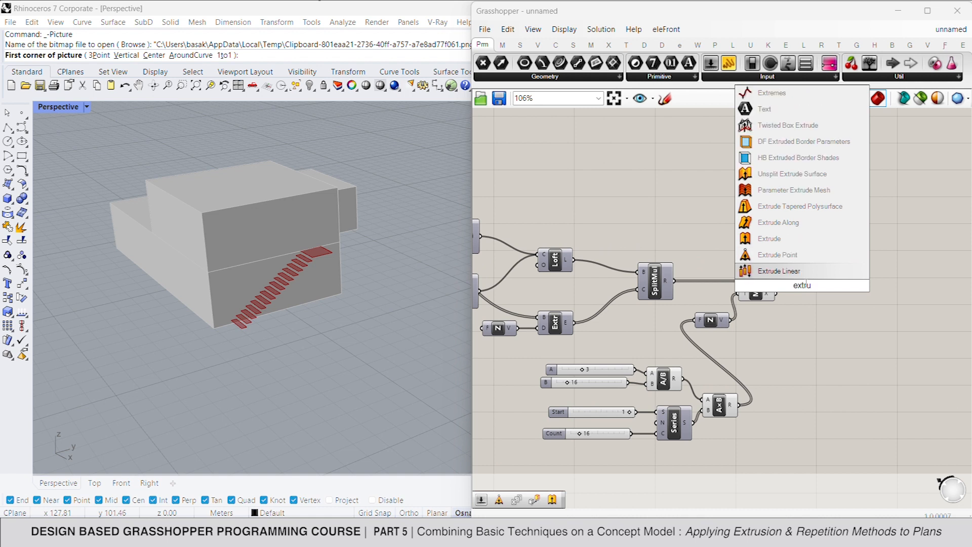
pyautogui.click(805, 240)
pyautogui.moveTo(803, 285); pyautogui.dragTo(778, 278)
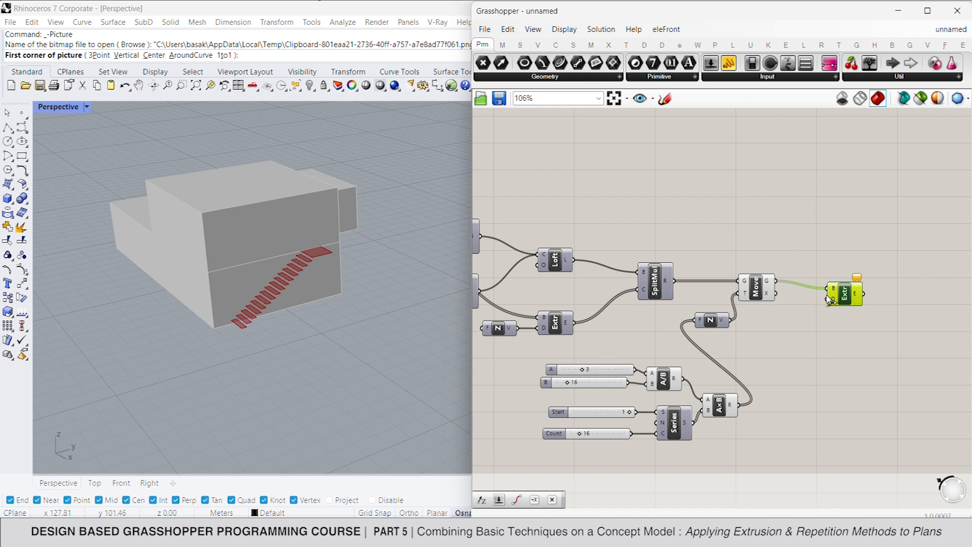
# - Extrude the treads downward by the division result, using a copied Unit Z vector passed through a Negative component as the direction
pyautogui.click(720, 319)
pyautogui.keyDown('alt'); pyautogui.moveTo(720, 319); pyautogui.dragTo(779, 333); pyautogui.keyUp('alt')
pyautogui.doubleClick(809, 336)
pyautogui.write('neg')
pyautogui.press('Return')
pyautogui.moveTo(795, 339); pyautogui.dragTo(683, 379)
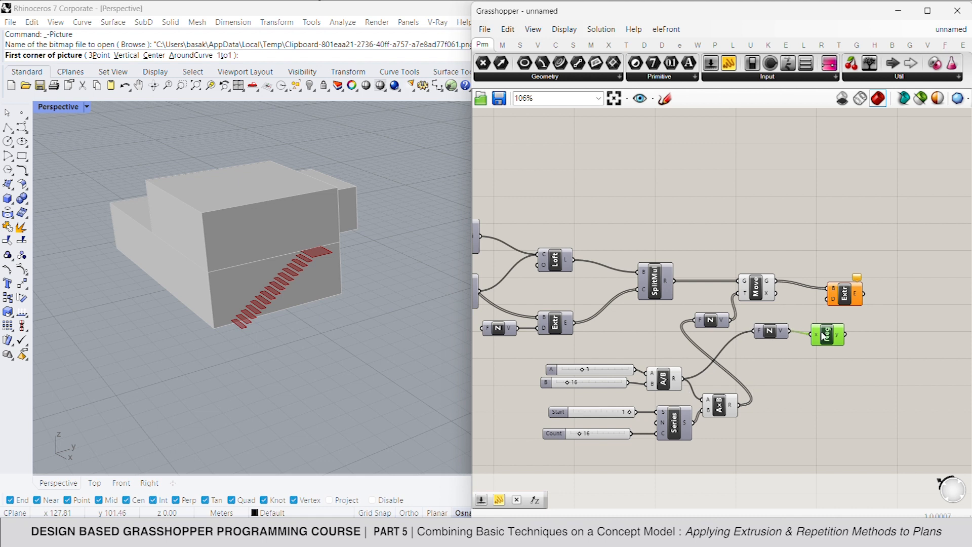
pyautogui.moveTo(846, 335); pyautogui.dragTo(897, 303)
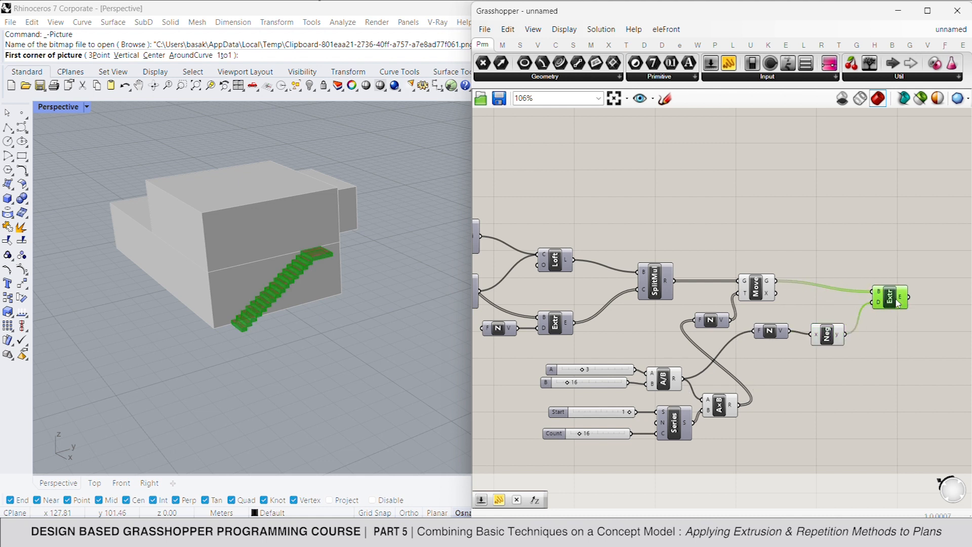
# - Turn off the preview of the Move, vector and arithmetic components feeding the tread extrusion
pyautogui.moveTo(853, 363); pyautogui.dragTo(671, 246)
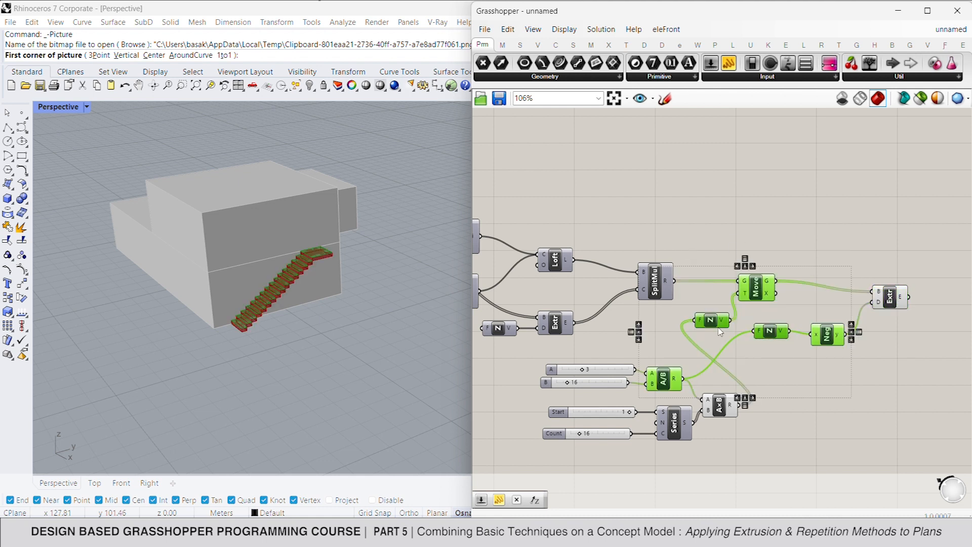
pyautogui.rightClick(801, 229)
pyautogui.click(818, 247)
pyautogui.moveTo(743, 453); pyautogui.dragTo(722, 405)
pyautogui.rightClick(756, 379)
pyautogui.click(792, 353)
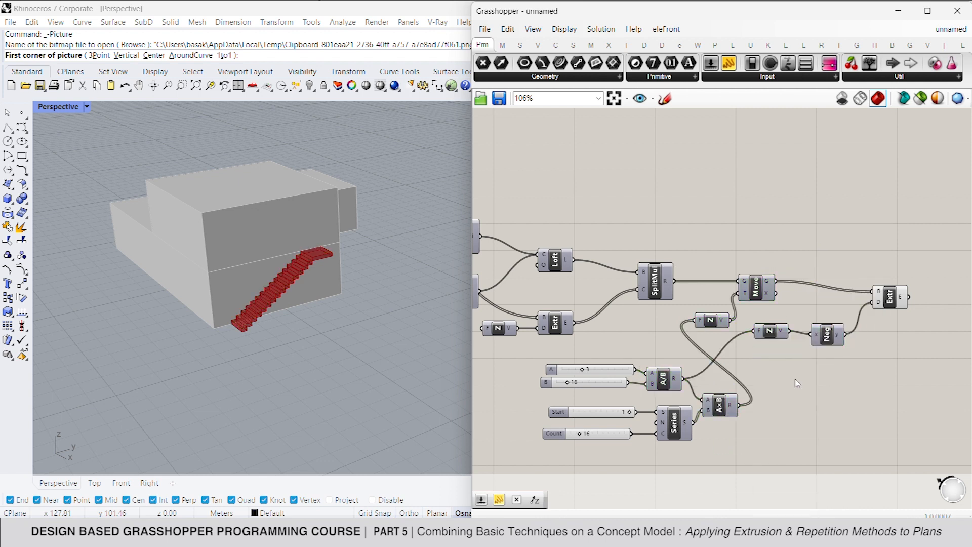
# - Highlight the extruded stair treads for checking and cancel the pending picture placement command in Rhino
pyautogui.click(894, 305)
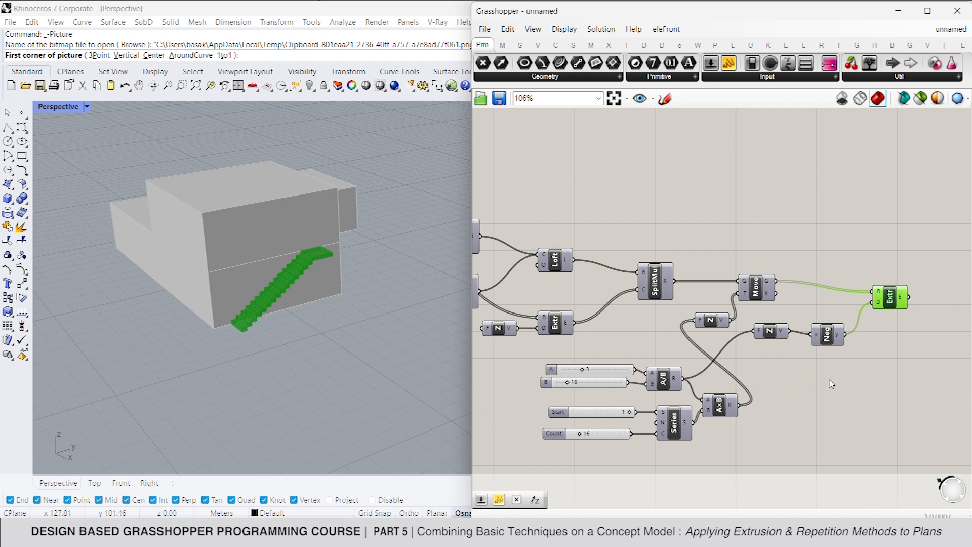
pyautogui.moveTo(873, 377); pyautogui.dragTo(762, 321, button='right')
pyautogui.click(761, 322)
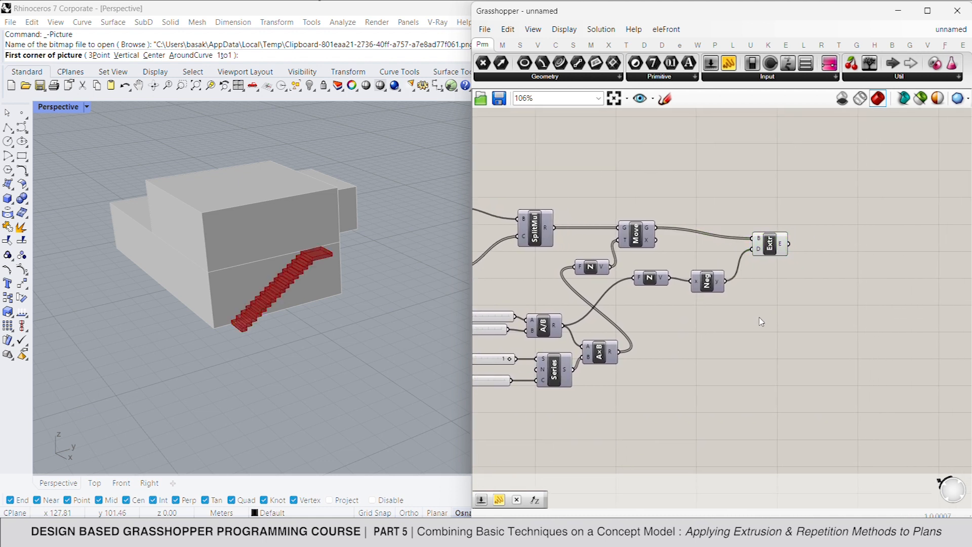
pyautogui.press('Escape')
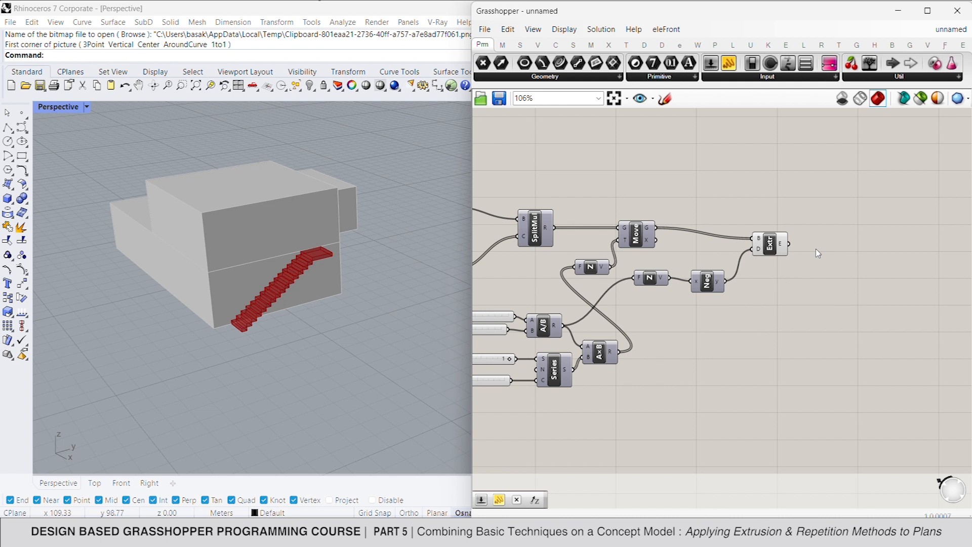
# - Add a Deconstruct Brep component fed by the extruded stair treads
pyautogui.doubleClick(844, 265)
pyautogui.write('debrep')
pyautogui.press('Return')
pyautogui.moveTo(824, 261)
pyautogui.mouseDown()
pyautogui.moveTo(789, 244)
pyautogui.moveTo(839, 265)
pyautogui.moveTo(835, 252)
pyautogui.mouseUp()
pyautogui.moveTo(843, 259)
pyautogui.click(866, 256)
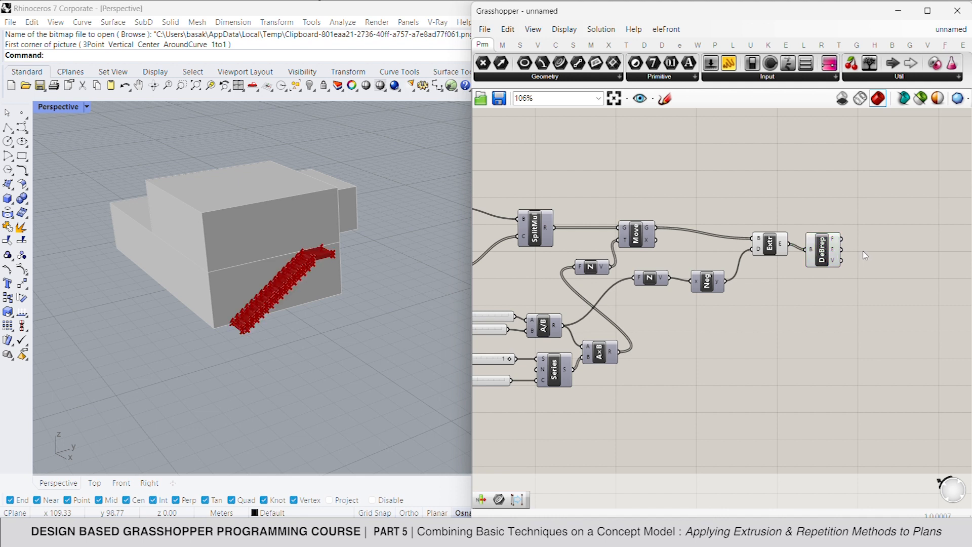
# - Add a removeDuplicateLines component fed by the edges of the deconstructed stair treads
pyautogui.doubleClick(866, 255)
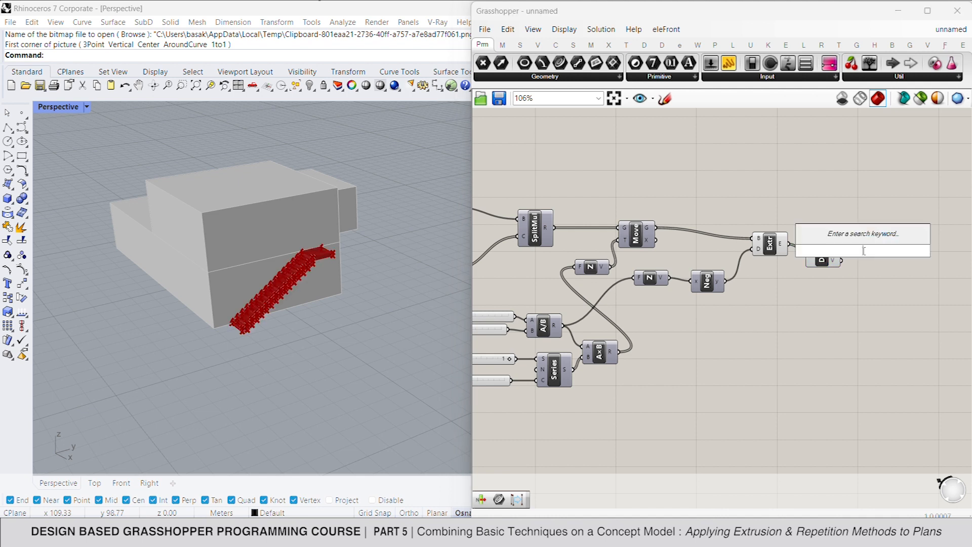
pyautogui.write('remove')
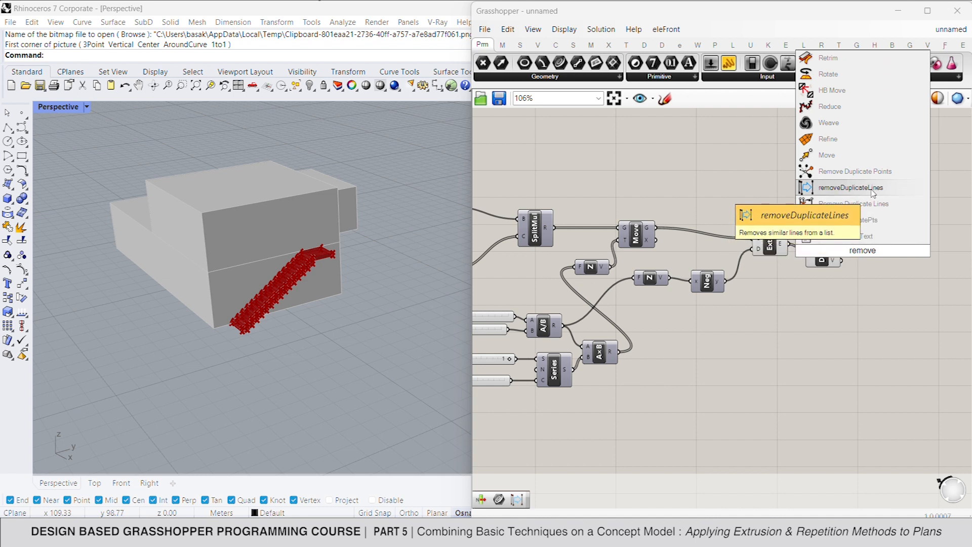
pyautogui.click(844, 188)
pyautogui.moveTo(864, 260); pyautogui.dragTo(831, 258)
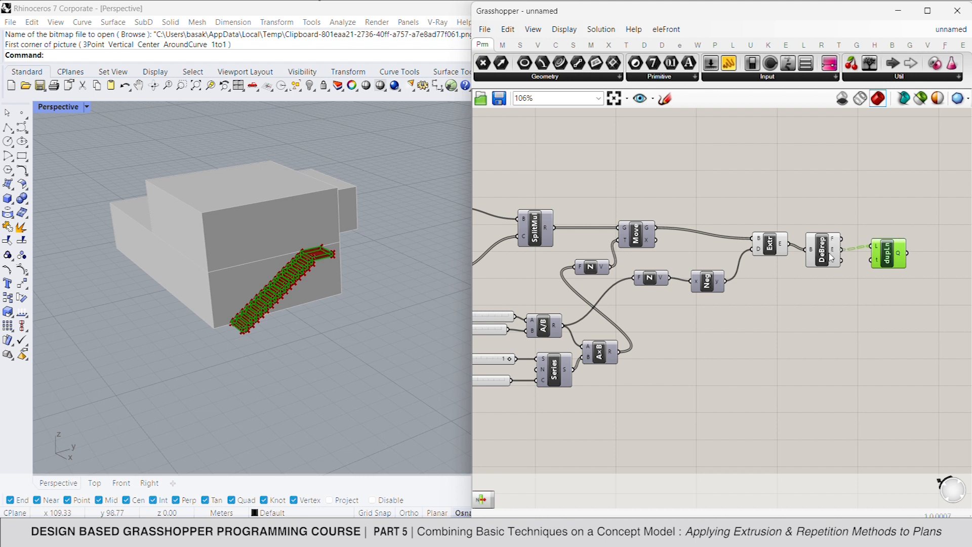
# - Turn off the preview of the Deconstruct Brep component while keeping the tread extrusion previewed
pyautogui.moveTo(852, 304); pyautogui.dragTo(747, 219)
pyautogui.rightClick(784, 184)
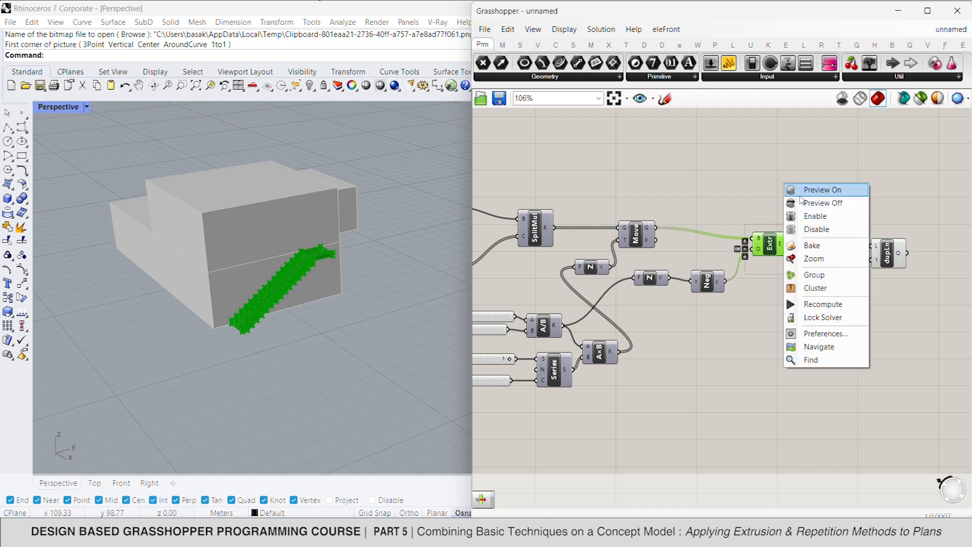
pyautogui.click(838, 202)
pyautogui.click(892, 256)
pyautogui.click(772, 238)
pyautogui.rightClick(789, 201)
pyautogui.click(810, 204)
# - Flatten the line input of the removeDuplicateLines component and shift the component away from Deconstruct Brep
pyautogui.click(897, 234)
pyautogui.click(882, 259)
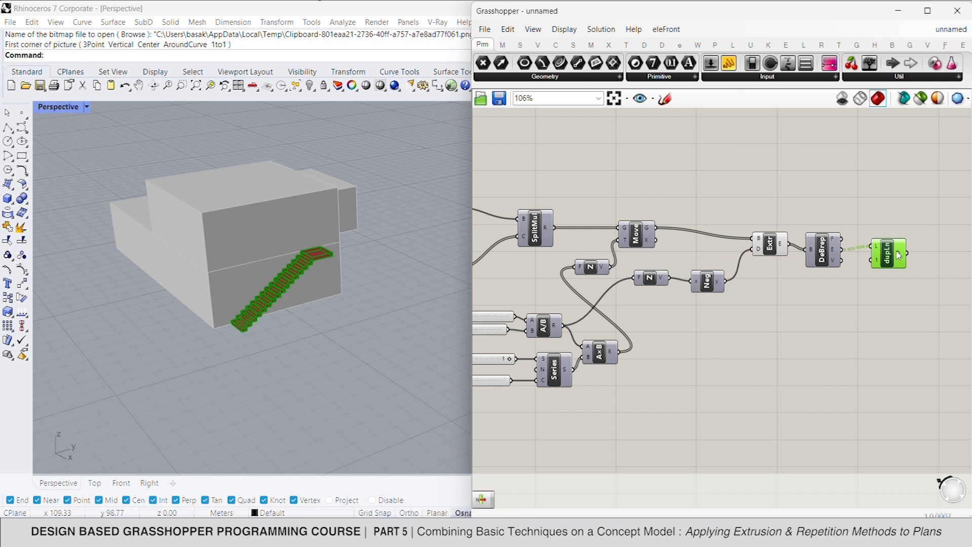
pyautogui.rightClick(877, 247)
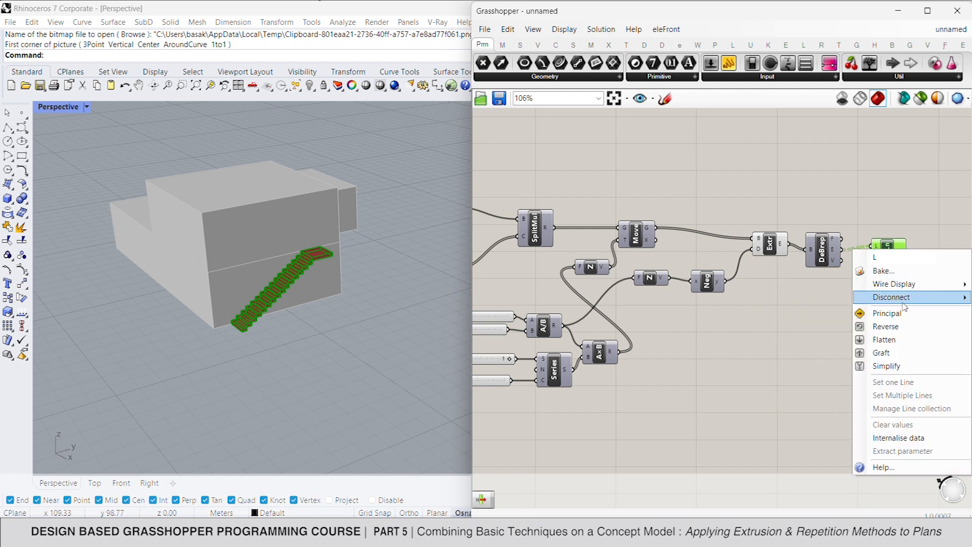
pyautogui.click(880, 341)
pyautogui.moveTo(901, 260)
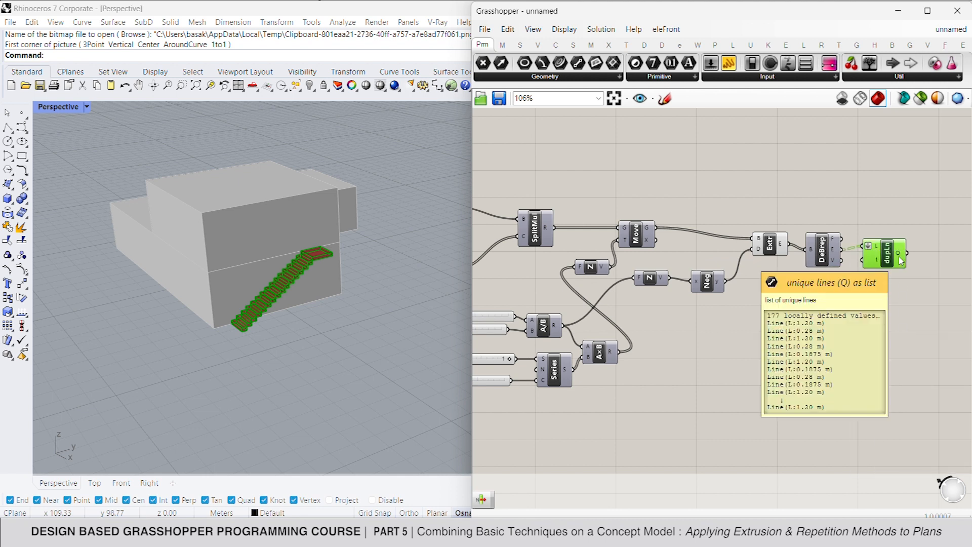
pyautogui.moveTo(754, 245); pyautogui.dragTo(711, 248, button='right')
pyautogui.moveTo(717, 250); pyautogui.dragTo(757, 250)
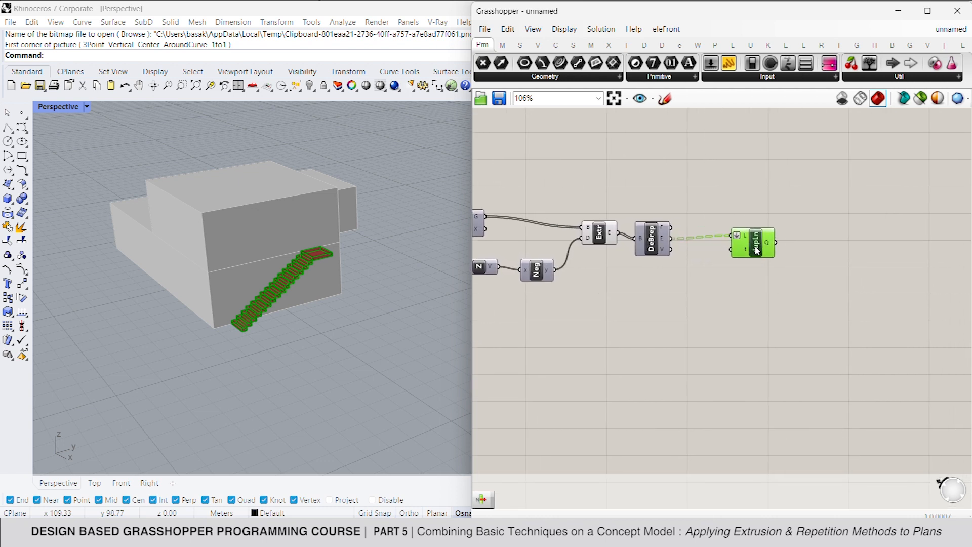
# - Add a List Item component fed by the unique stair edge lines
pyautogui.click(816, 253)
pyautogui.doubleClick(818, 251)
pyautogui.write('list item')
pyautogui.press('Return')
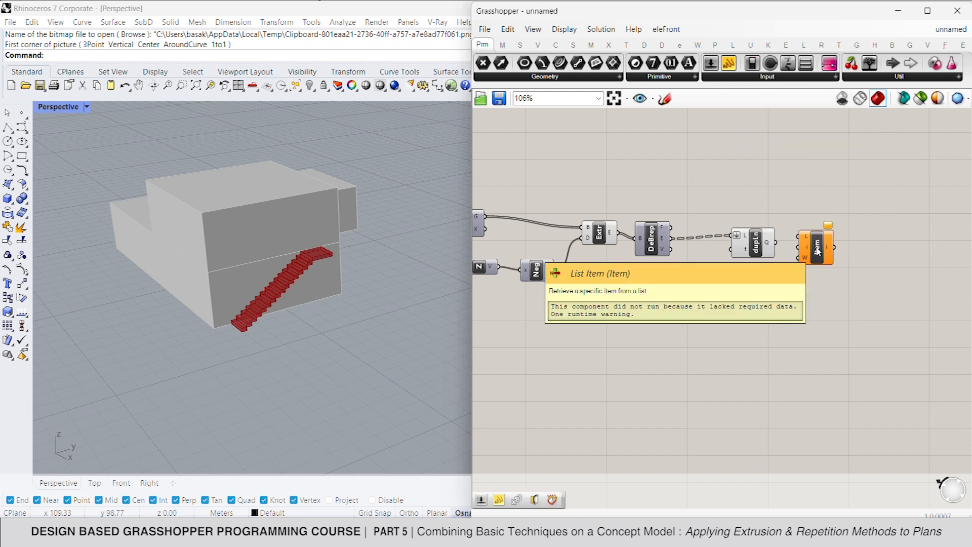
pyautogui.moveTo(799, 236); pyautogui.dragTo(776, 242)
# - Duplicate the List Item component and place the copy below the original
pyautogui.click(814, 248)
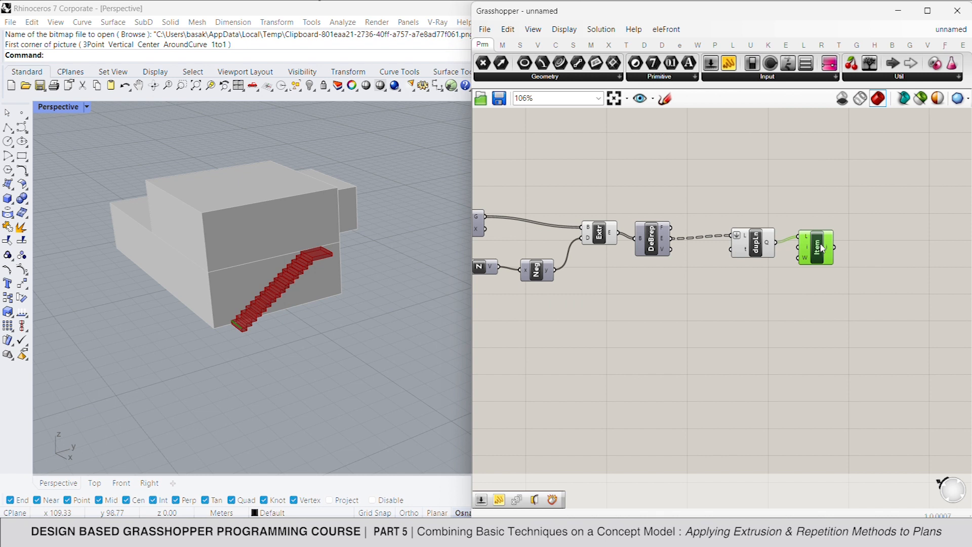
pyautogui.hotkey('ctrl', 'c')
pyautogui.hotkey('ctrl', 'v')
pyautogui.moveTo(821, 245); pyautogui.dragTo(817, 294)
pyautogui.click(707, 304)
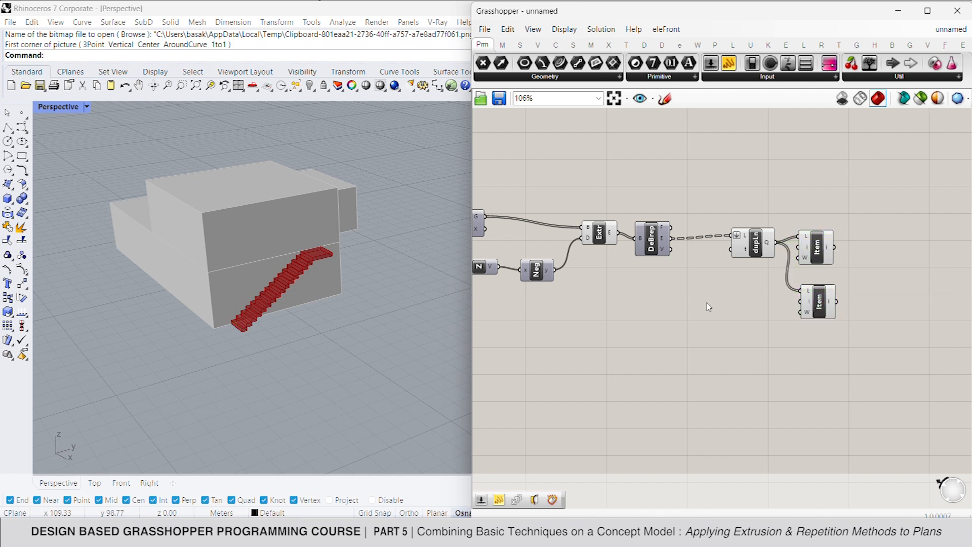
# - Add an index slider starting at 0 to the second List Item component and set it to 168
pyautogui.doubleClick(708, 306)
pyautogui.write('0...1')
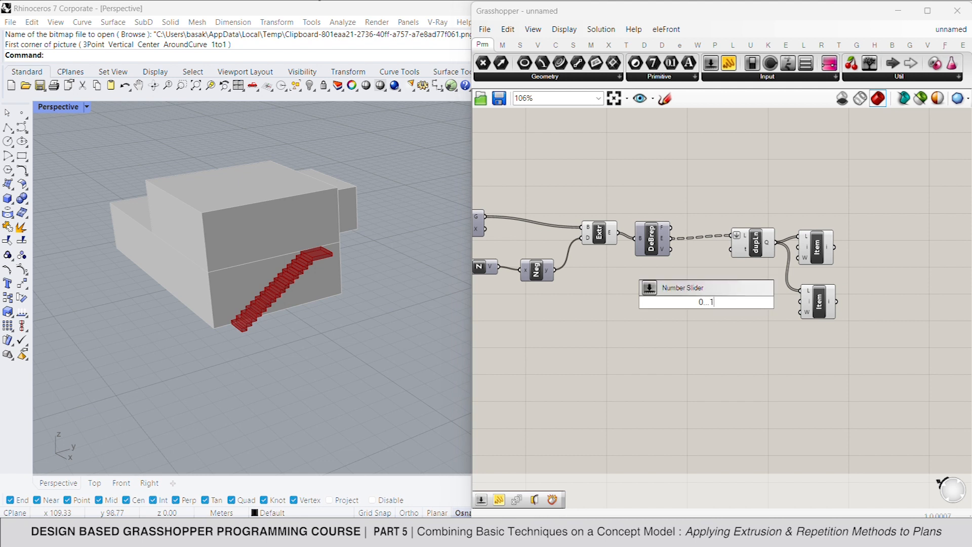
pyautogui.write('7')
pyautogui.press('Return')
pyautogui.moveTo(803, 305); pyautogui.dragTo(750, 302)
pyautogui.click(813, 305)
pyautogui.moveTo(693, 306); pyautogui.dragTo(743, 305)
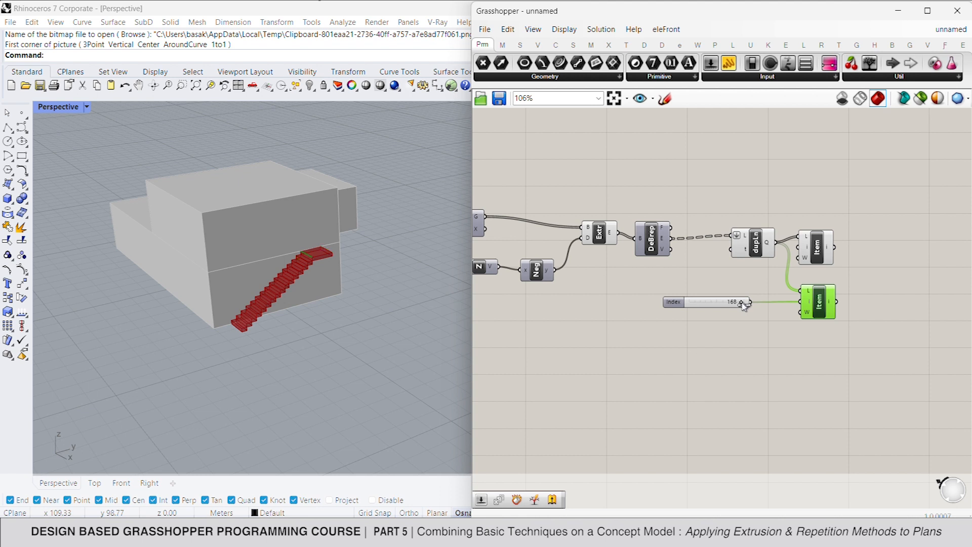
# - Add an End Points component for the first List Item's edge and a copy of it for the second List Item's edge
pyautogui.moveTo(811, 274); pyautogui.dragTo(744, 282, button='right')
pyautogui.doubleClick(809, 284)
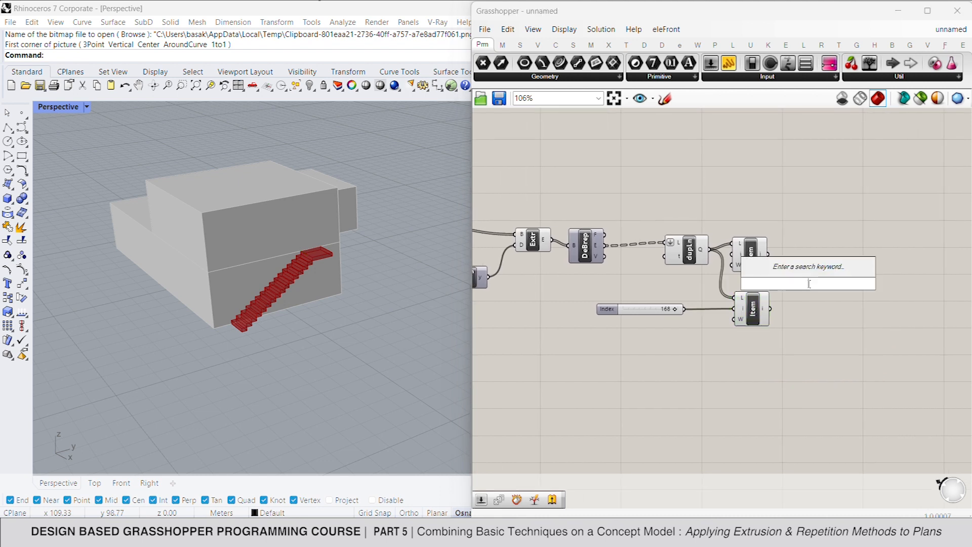
pyautogui.write('end')
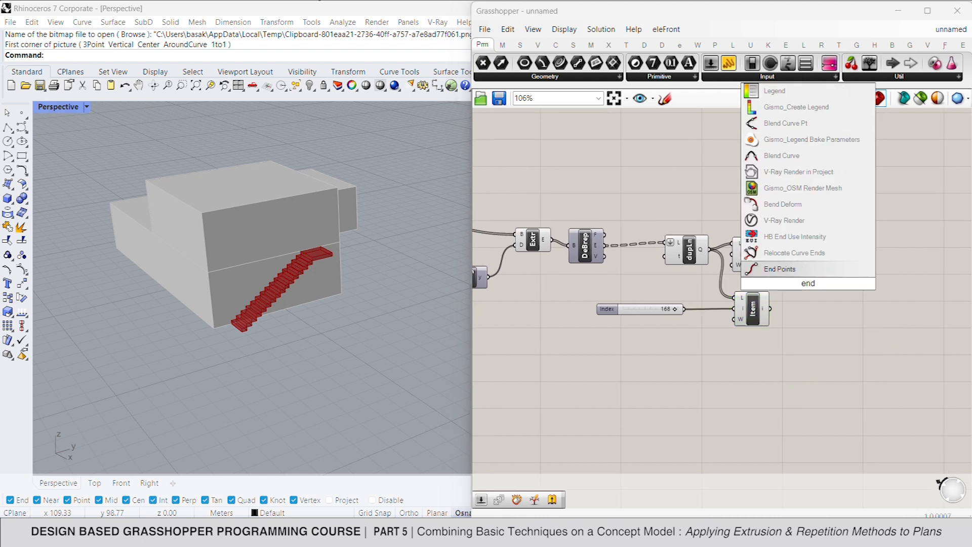
pyautogui.press('Return')
pyautogui.moveTo(769, 254); pyautogui.dragTo(771, 309)
# - Check the end point of the second List Item's edge with a Point parameter fed by its End Points component
pyautogui.moveTo(484, 63); pyautogui.dragTo(851, 309)
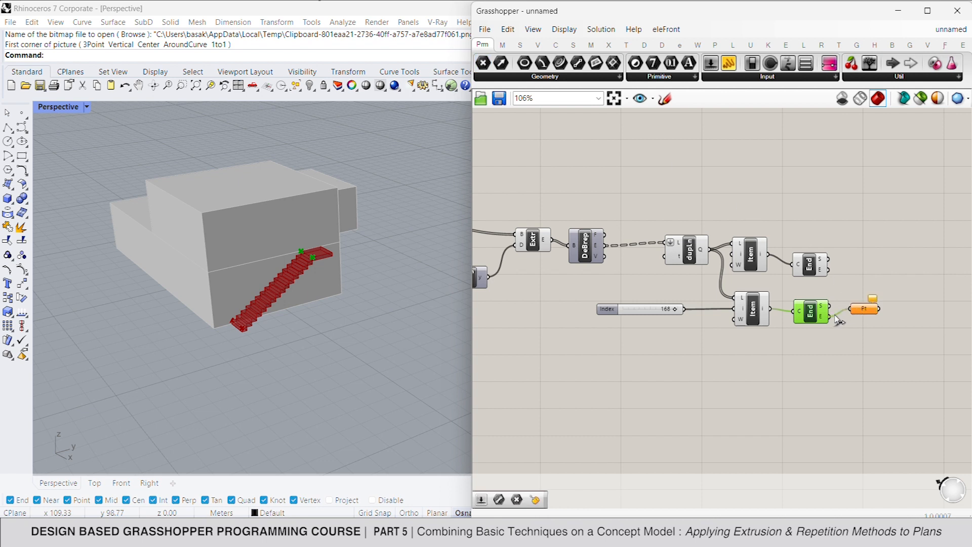
pyautogui.click(865, 311)
pyautogui.click(858, 298)
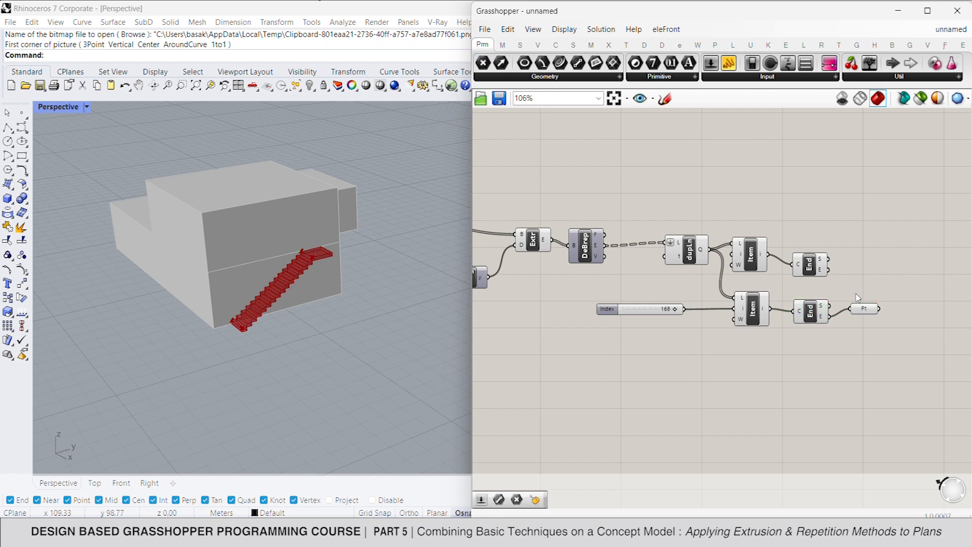
# - Add a Line component between the end outputs of the two End Points components and delete the Point parameter
pyautogui.doubleClick(873, 283)
pyautogui.write('line')
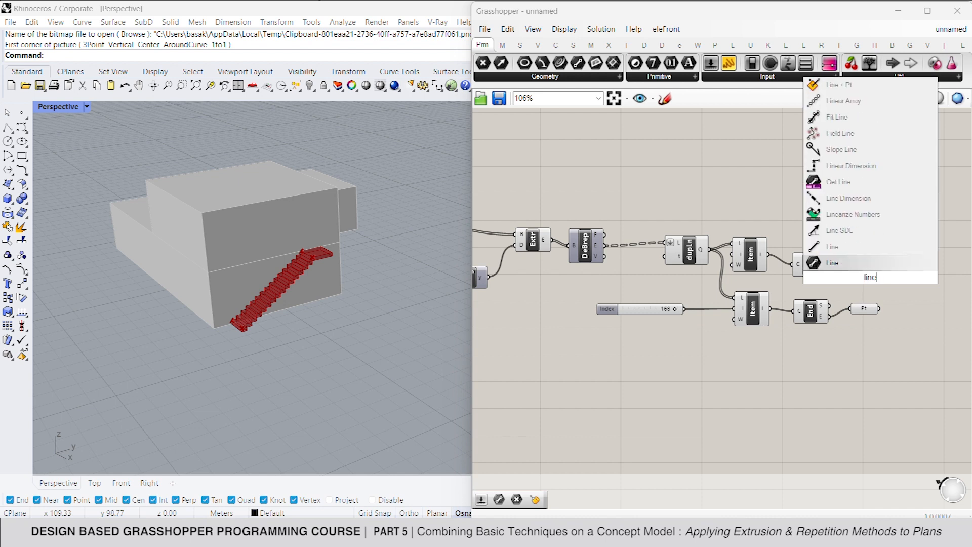
pyautogui.click(864, 264)
pyautogui.moveTo(856, 273); pyautogui.dragTo(829, 317)
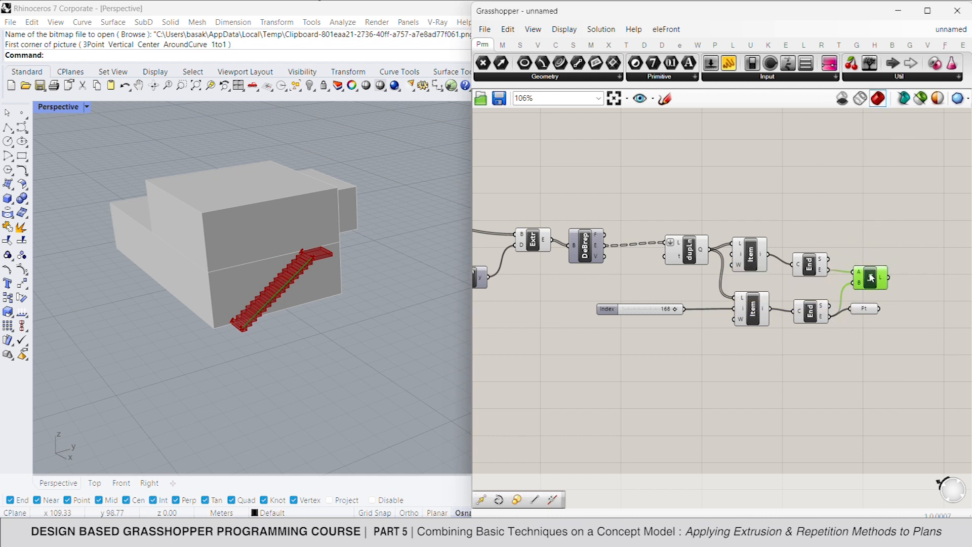
pyautogui.click(866, 309)
pyautogui.press('Delete')
# - Duplicate the second List Item component together with its index slider and place the copies below the originals
pyautogui.moveTo(870, 312); pyautogui.dragTo(824, 300, button='right')
pyautogui.moveTo(719, 357); pyautogui.dragTo(604, 298)
pyautogui.hotkey('ctrl', 'v')
pyautogui.moveTo(710, 310); pyautogui.dragTo(706, 372)
pyautogui.click(690, 393)
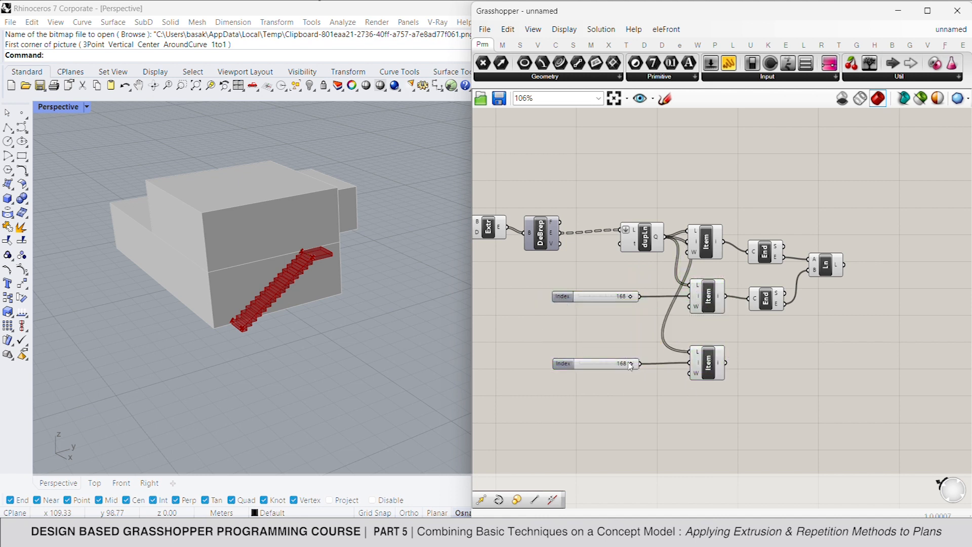
# - Set the third List Item's index slider to 169 and preview the selected stair edge
pyautogui.doubleClick(621, 364)
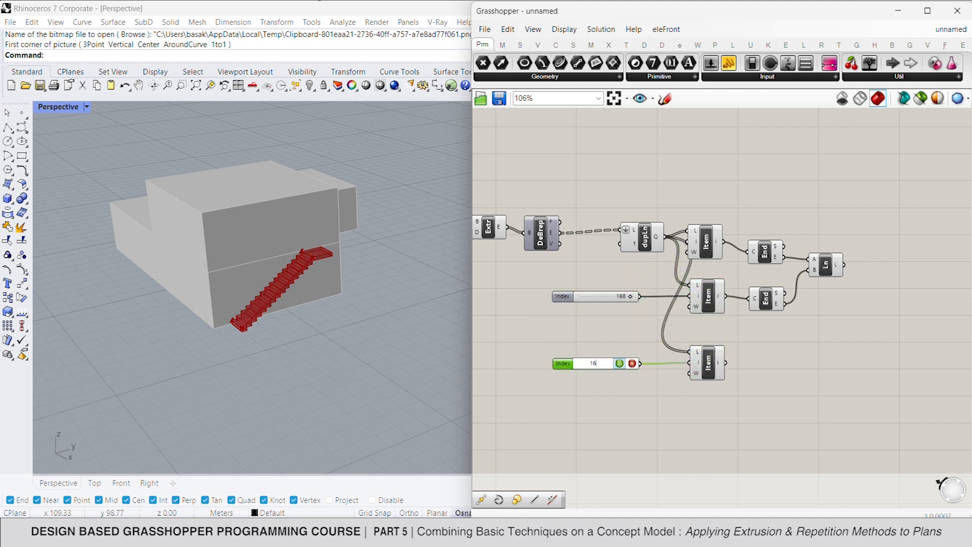
pyautogui.write('169')
pyautogui.click(619, 363)
pyautogui.click(708, 363)
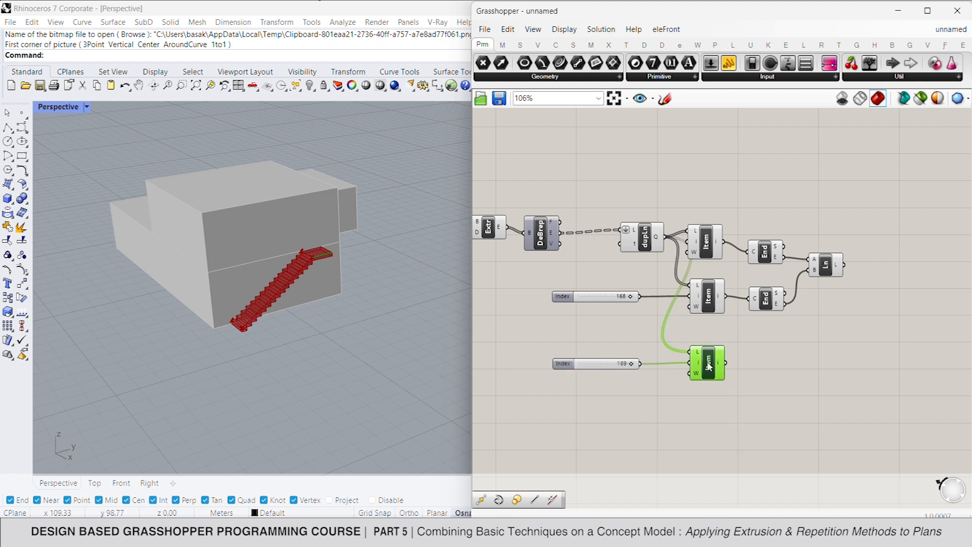
# - Duplicate the 169 index slider, connect the copy as an additional index of the third List Item, and set it to 170
pyautogui.click(595, 369)
pyautogui.hotkey('ctrl', 'c')
pyautogui.hotkey('ctrl', 'v')
pyautogui.moveTo(597, 373); pyautogui.dragTo(593, 387)
pyautogui.moveTo(691, 365); pyautogui.dragTo(640, 383)
pyautogui.doubleClick(614, 383)
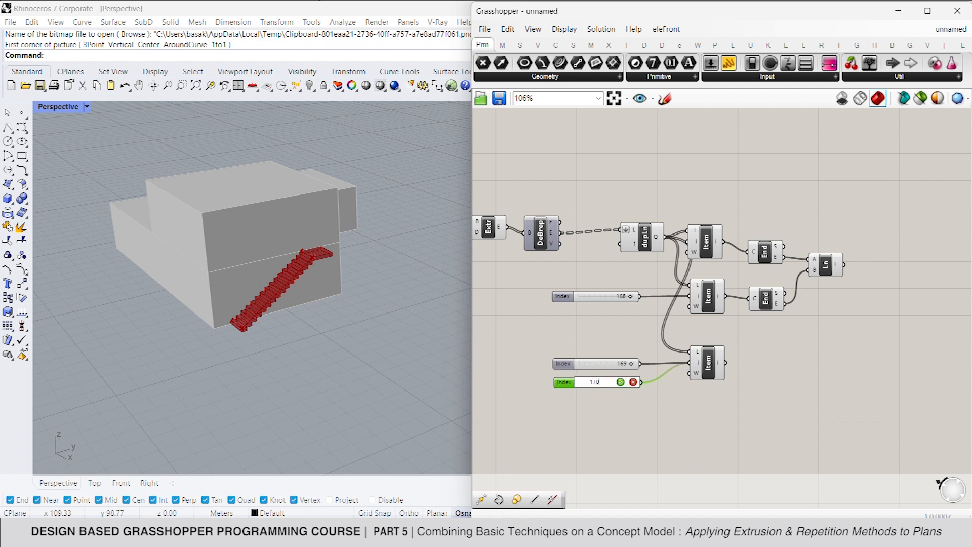
pyautogui.press('Return')
pyautogui.click(709, 365)
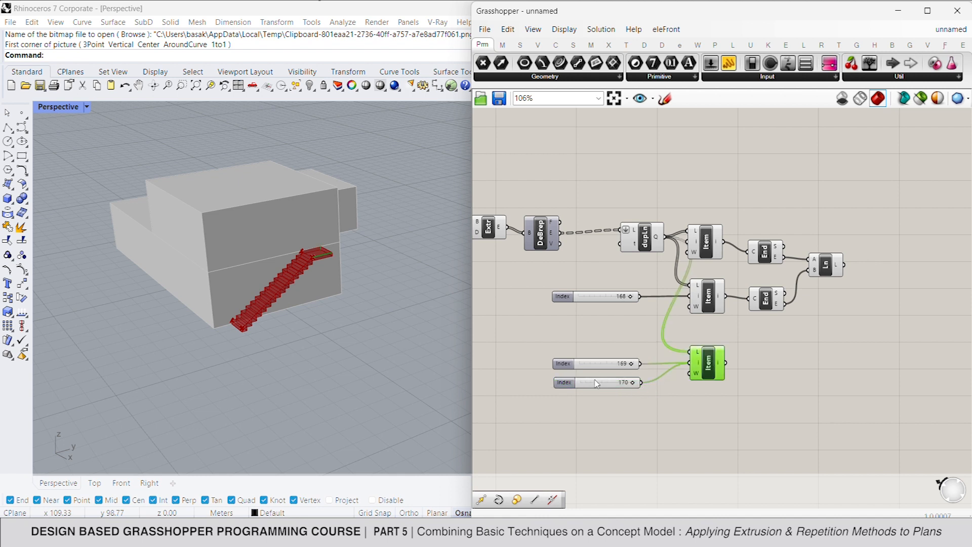
# - Try 171 on the additional index slider of the third List Item and preview the selected edges
pyautogui.doubleClick(615, 383)
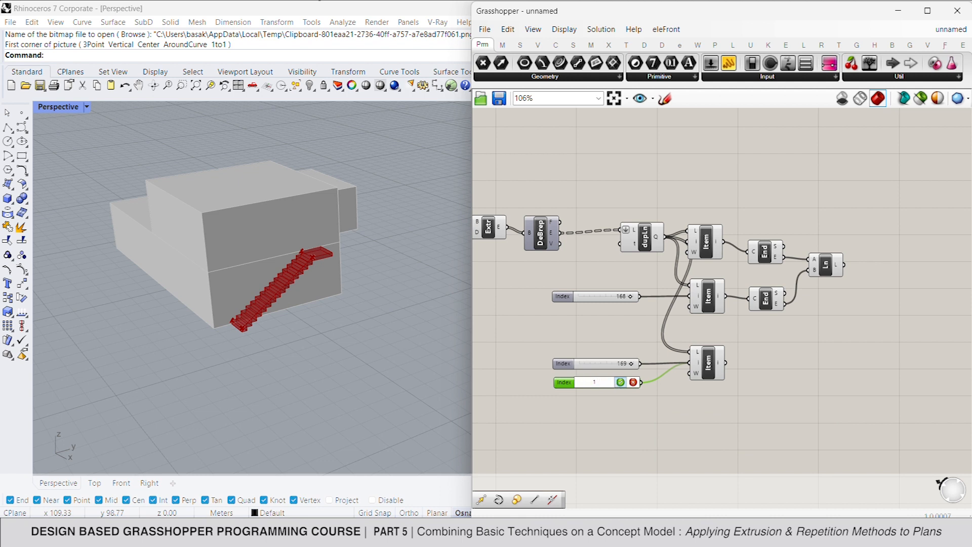
pyautogui.write('171')
pyautogui.press('Return')
pyautogui.click(719, 361)
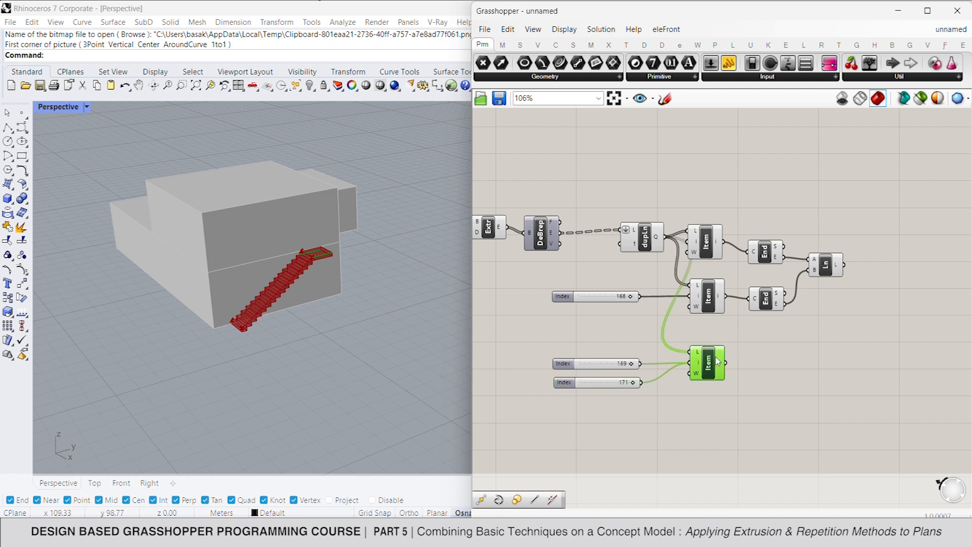
# - Set the additional index slider of the third List Item to 167 and preview the selected landing edges
pyautogui.doubleClick(612, 383)
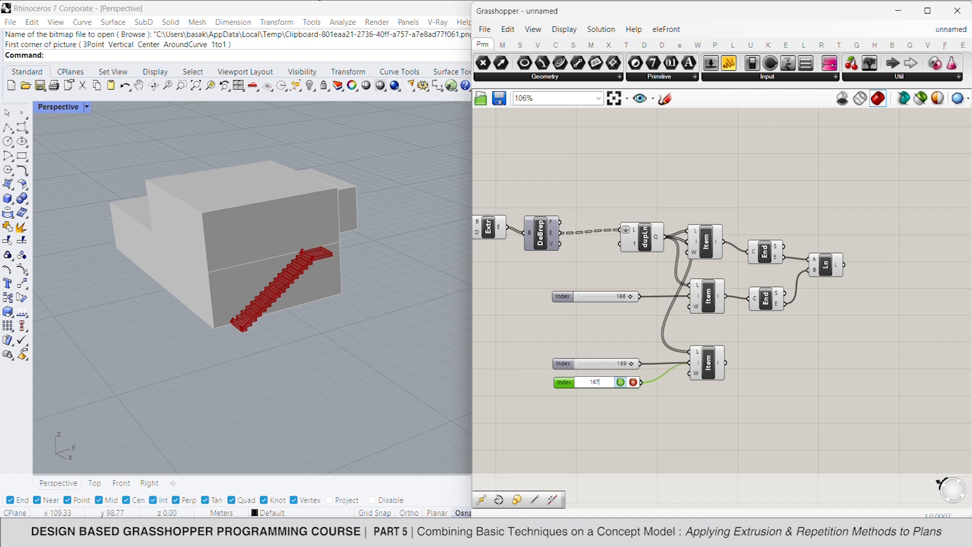
pyautogui.write('167')
pyautogui.press('Return')
pyautogui.click(710, 366)
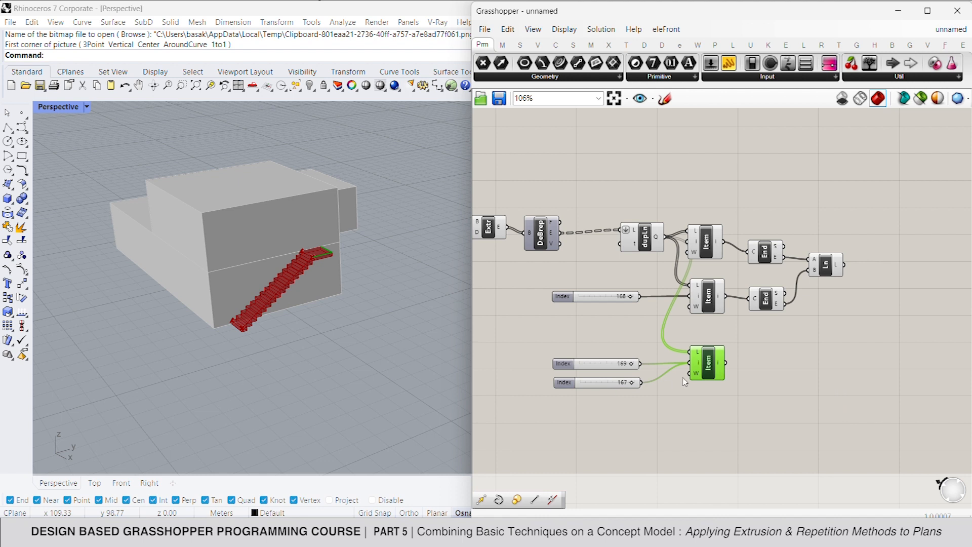
# - Add a Join Curves component fed by both the Line output and the third List Item's edges
pyautogui.doubleClick(887, 310)
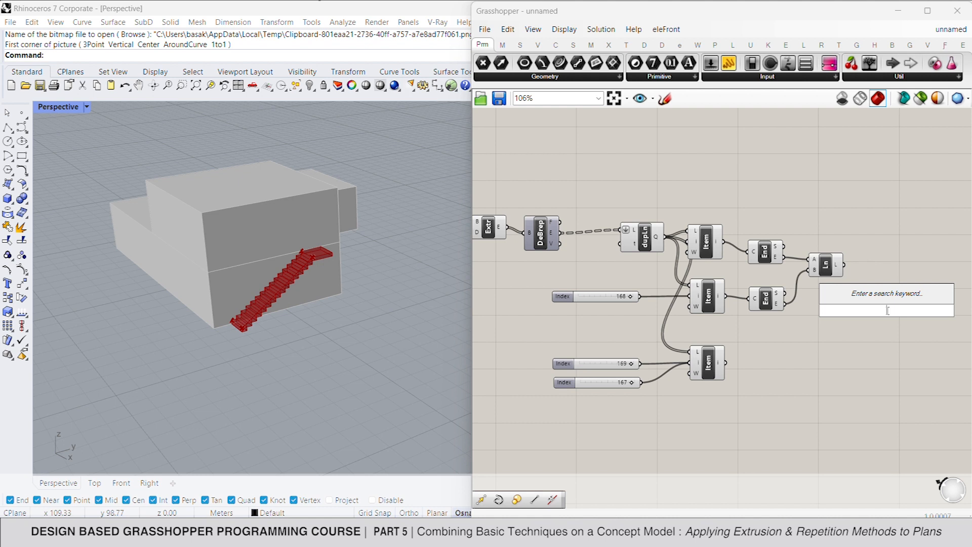
pyautogui.write('join')
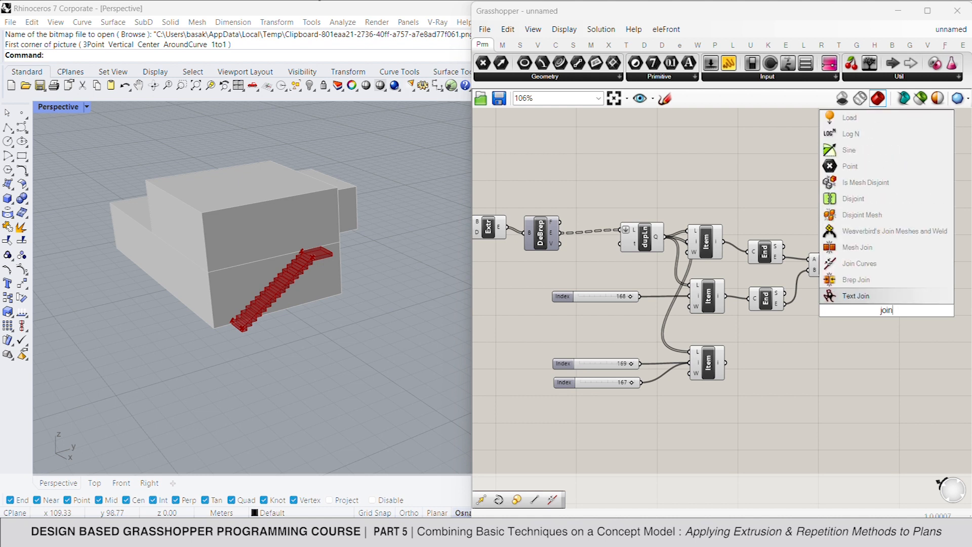
pyautogui.click(861, 263)
pyautogui.moveTo(871, 304); pyautogui.dragTo(844, 265)
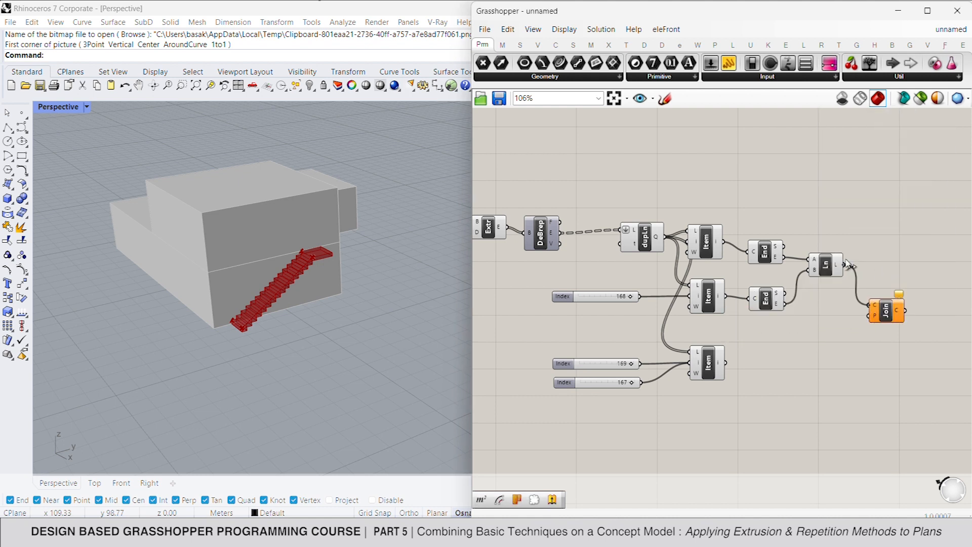
pyautogui.keyDown('shift'); pyautogui.moveTo(871, 305); pyautogui.dragTo(727, 363); pyautogui.keyUp('shift')
# - Hide the preview of the duplicate-line, List Item, End Points and Line components, and move Join Curves slightly up
pyautogui.moveTo(829, 402); pyautogui.dragTo(611, 218)
pyautogui.rightClick(615, 191)
pyautogui.click(700, 206)
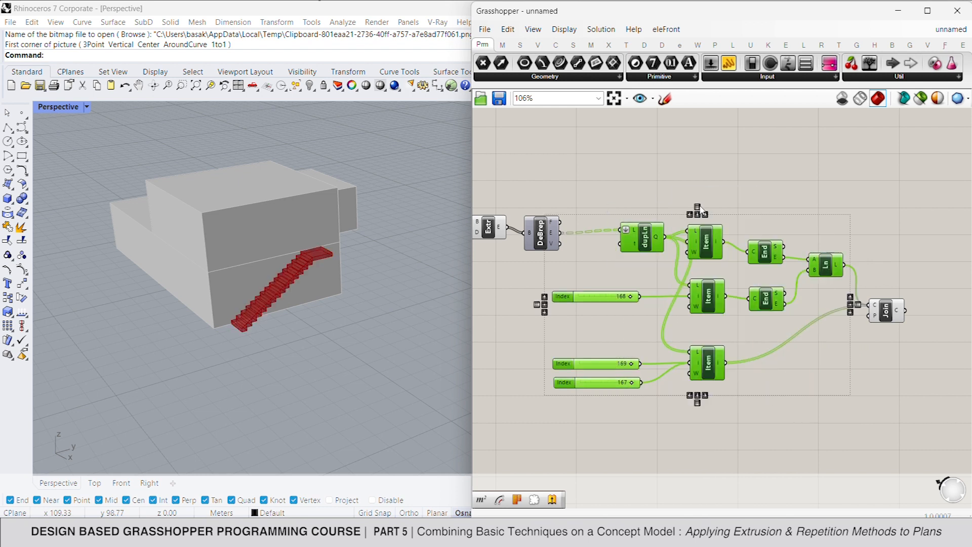
pyautogui.click(887, 319)
pyautogui.click(876, 350)
pyautogui.moveTo(892, 312); pyautogui.dragTo(893, 293)
# - Add an Offset Curve component fed by the joined curve and place it beside Join Curves
pyautogui.moveTo(898, 291); pyautogui.dragTo(811, 276, button='right')
pyautogui.doubleClick(862, 276)
pyautogui.write('of')
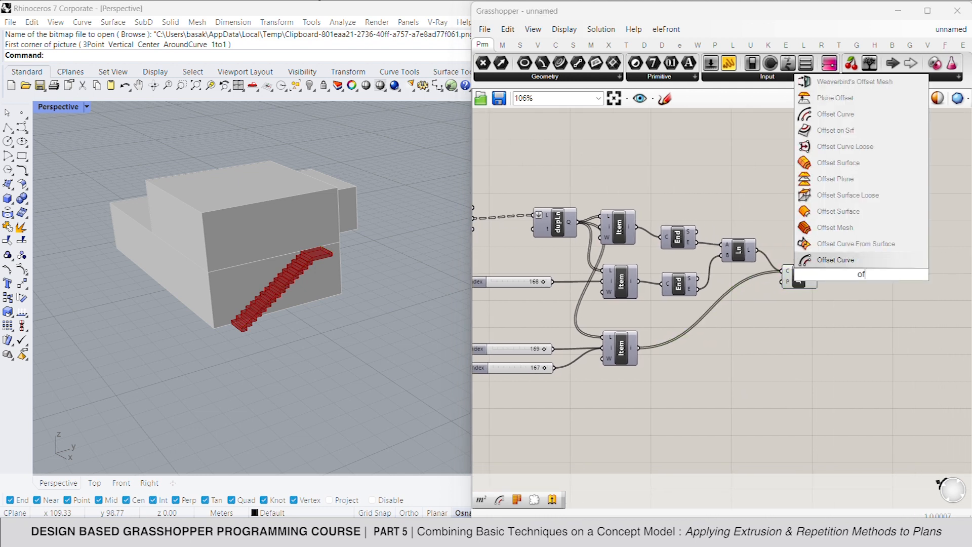
pyautogui.write('fsetcurve')
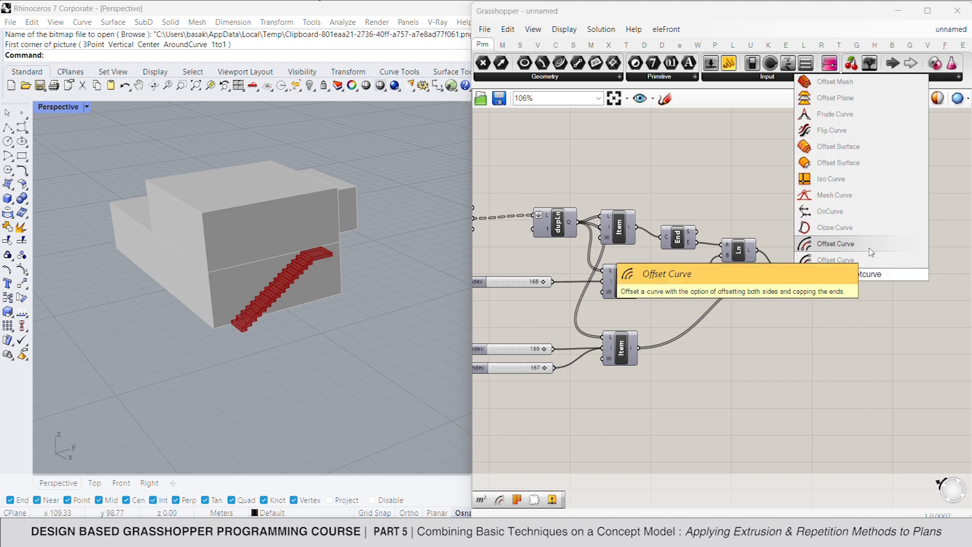
pyautogui.click(836, 259)
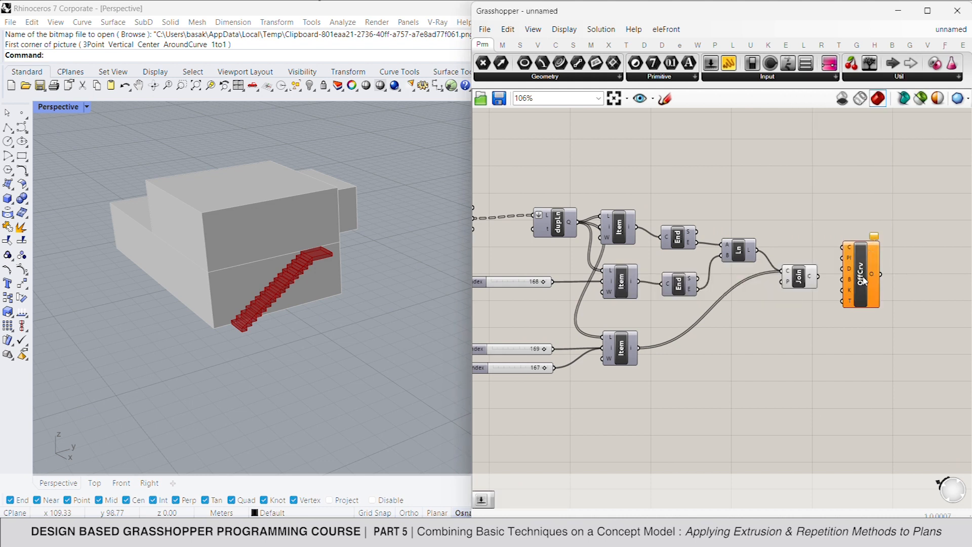
pyautogui.moveTo(847, 289); pyautogui.dragTo(818, 276)
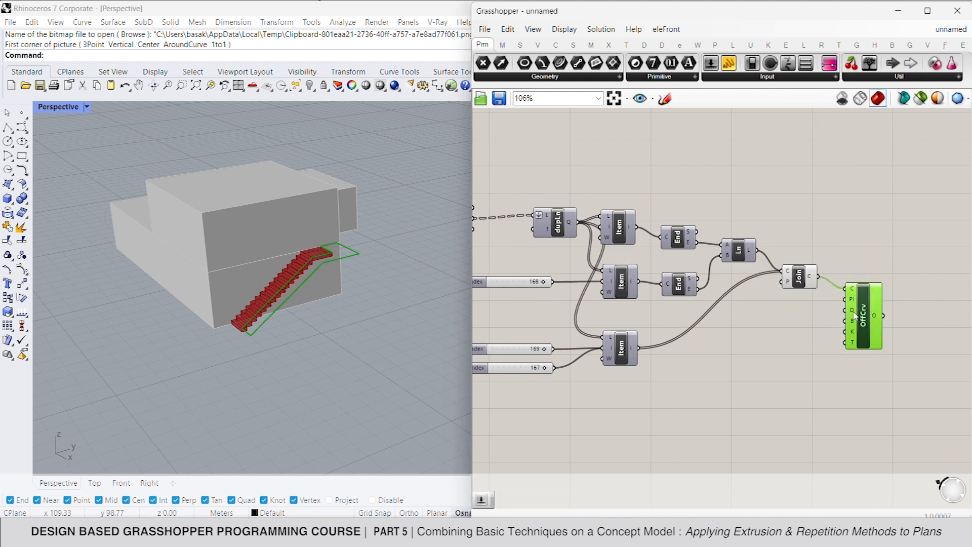
# - Add a 0.02 number slider as the Offset Curve distance and preview the offset
pyautogui.doubleClick(787, 315)
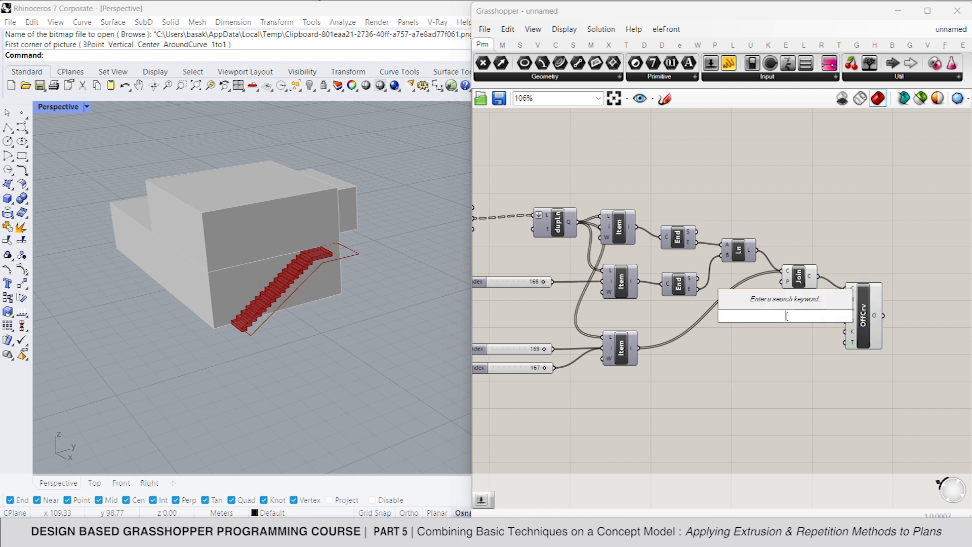
pyautogui.write('0')
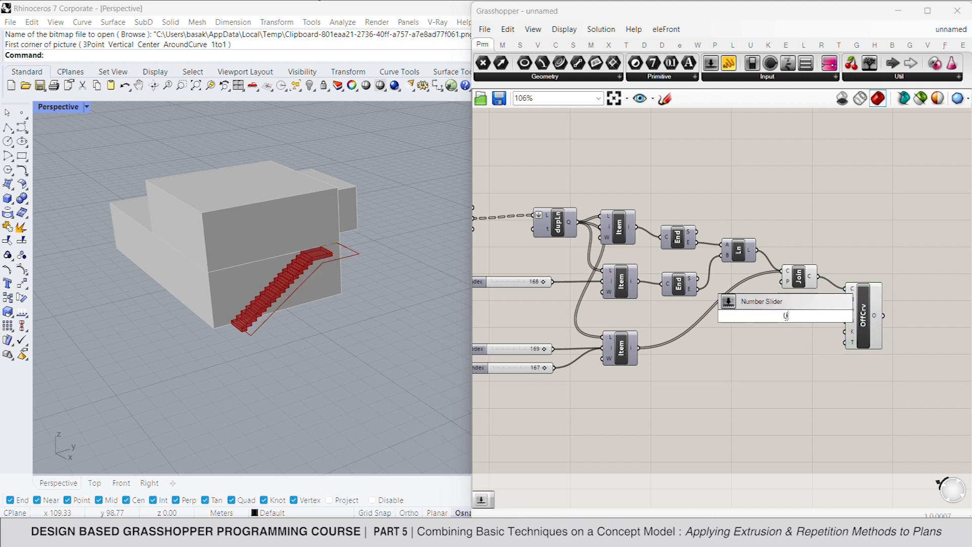
pyautogui.write('.02')
pyautogui.press('Return')
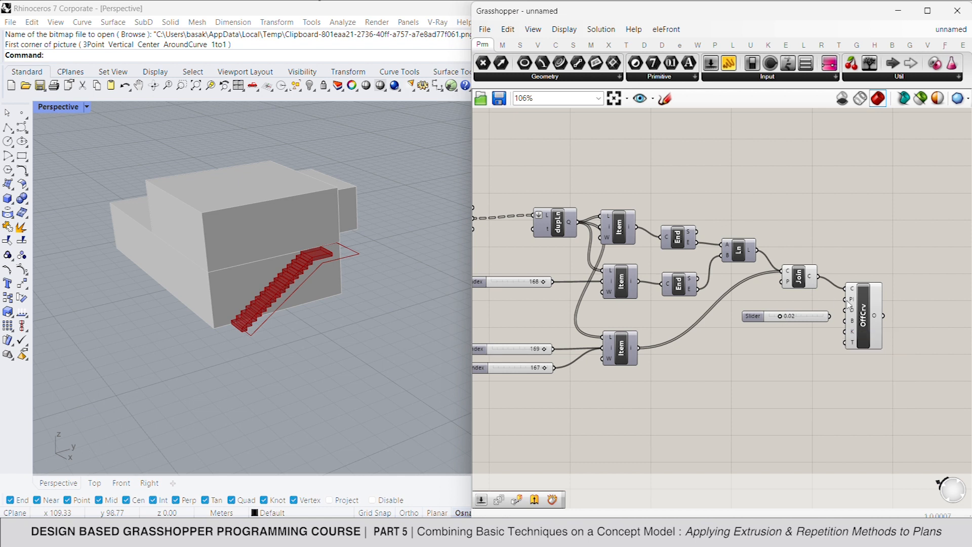
pyautogui.click(869, 319)
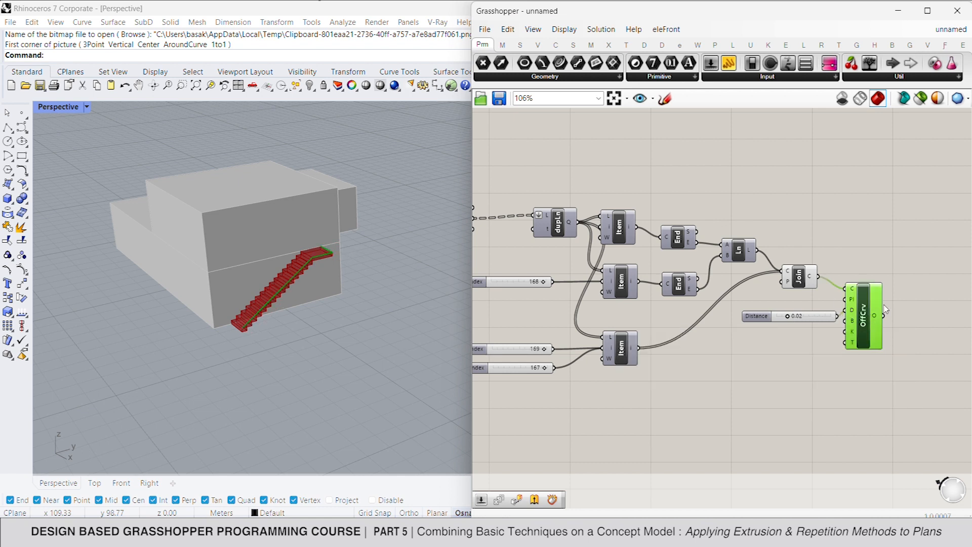
# - Add an Extrude component with the offset curve as its base
pyautogui.doubleClick(904, 315)
pyautogui.write('ex')
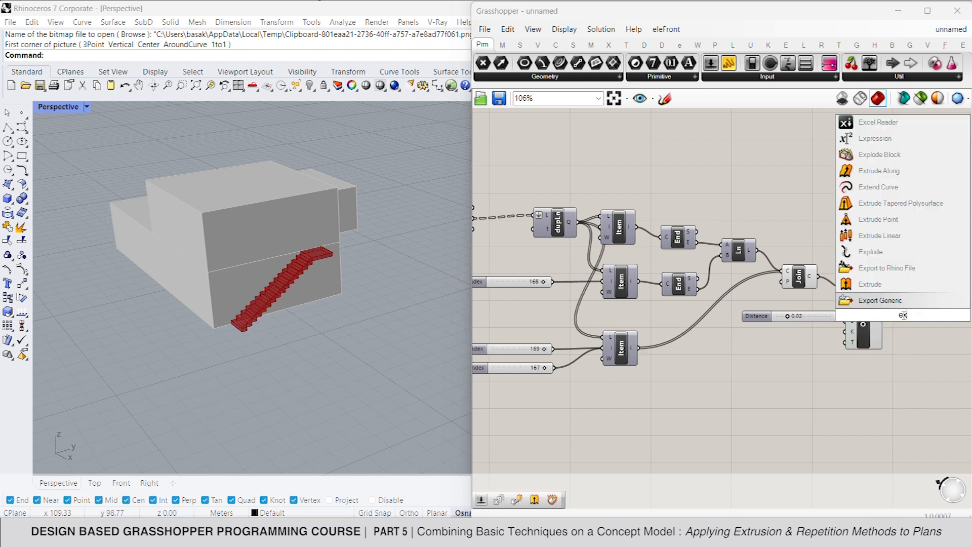
pyautogui.write('trude')
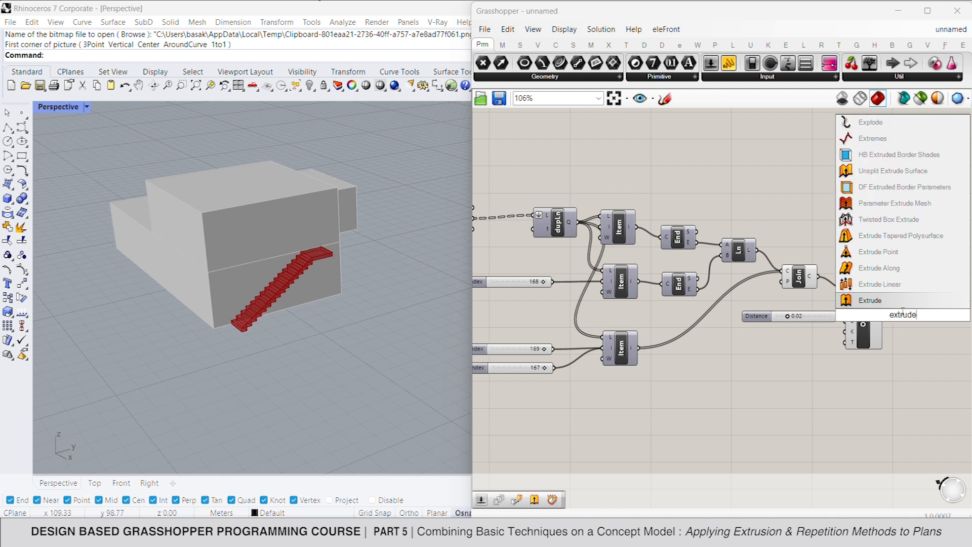
pyautogui.press('Return')
pyautogui.moveTo(904, 315); pyautogui.dragTo(851, 387)
# - Add a Unit Z component, connect it to the Extrude direction, and place it below Offset Curve
pyautogui.doubleClick(848, 385)
pyautogui.write('z')
pyautogui.press('Return')
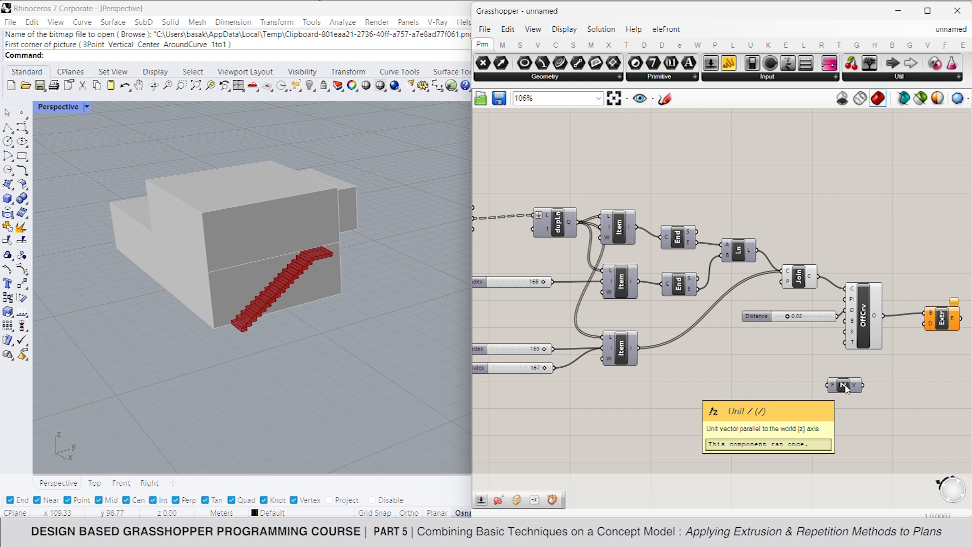
pyautogui.moveTo(923, 323); pyautogui.dragTo(868, 372)
# - Add a Negative component and connect its result to the Unit Z factor
pyautogui.doubleClick(779, 378)
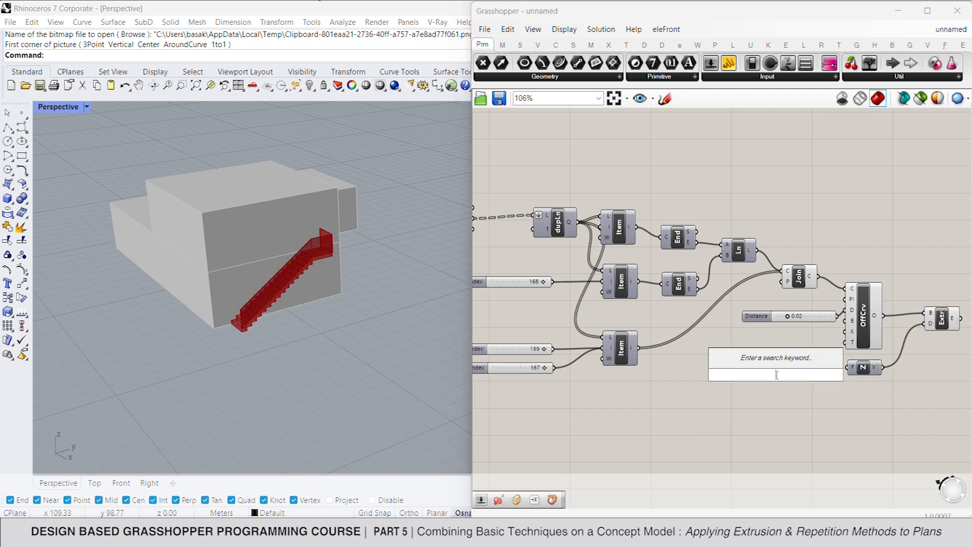
pyautogui.write('neg')
pyautogui.press('Return')
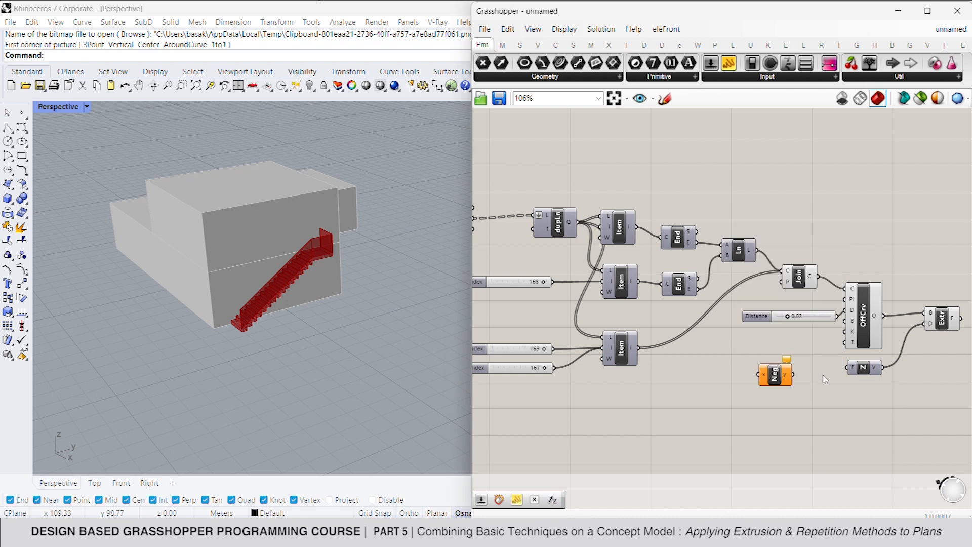
pyautogui.moveTo(794, 375)
pyautogui.mouseDown()
pyautogui.moveTo(850, 367)
pyautogui.moveTo(775, 377)
pyautogui.moveTo(798, 375)
pyautogui.mouseUp()
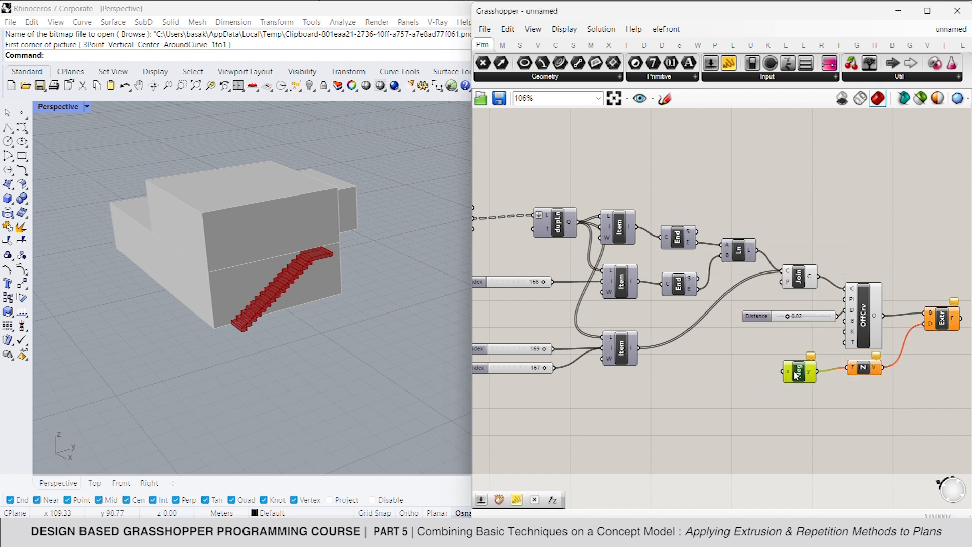
# - Connect an existing upstream value to the Negative component's input, preview the extrusion, and shift Negative farther from Unit Z
pyautogui.scroll(-2, 734, 358)
pyautogui.moveTo(735, 358); pyautogui.dragTo(826, 354, button='right')
pyautogui.scroll(-2, 827, 354)
pyautogui.scroll(2, 544, 318)
pyautogui.moveTo(564, 318); pyautogui.dragTo(575, 316, button='right')
pyautogui.scroll(-3, 693, 377)
pyautogui.moveTo(563, 318); pyautogui.dragTo(849, 372)
pyautogui.scroll(4, 900, 383)
pyautogui.moveTo(893, 378); pyautogui.dragTo(717, 372, button='right')
pyautogui.click(808, 318)
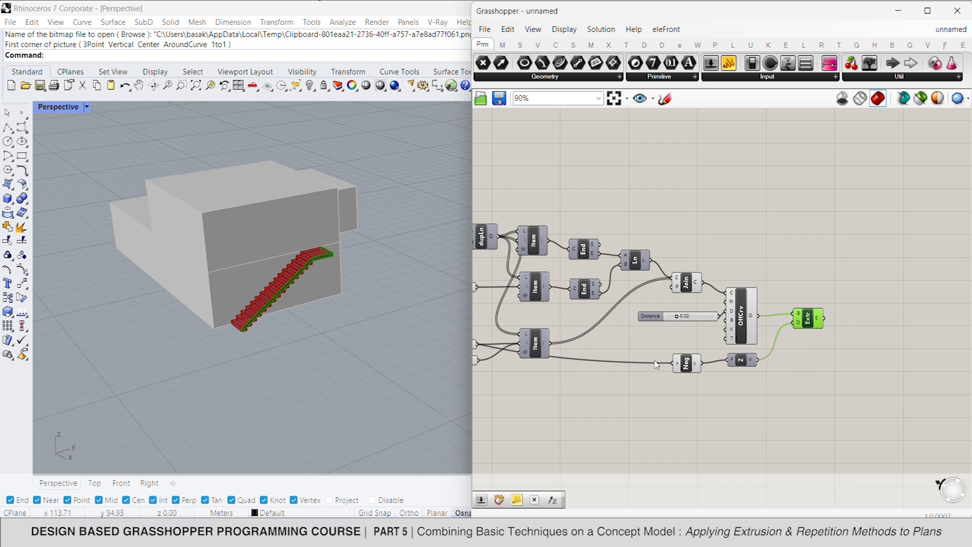
pyautogui.click(687, 368)
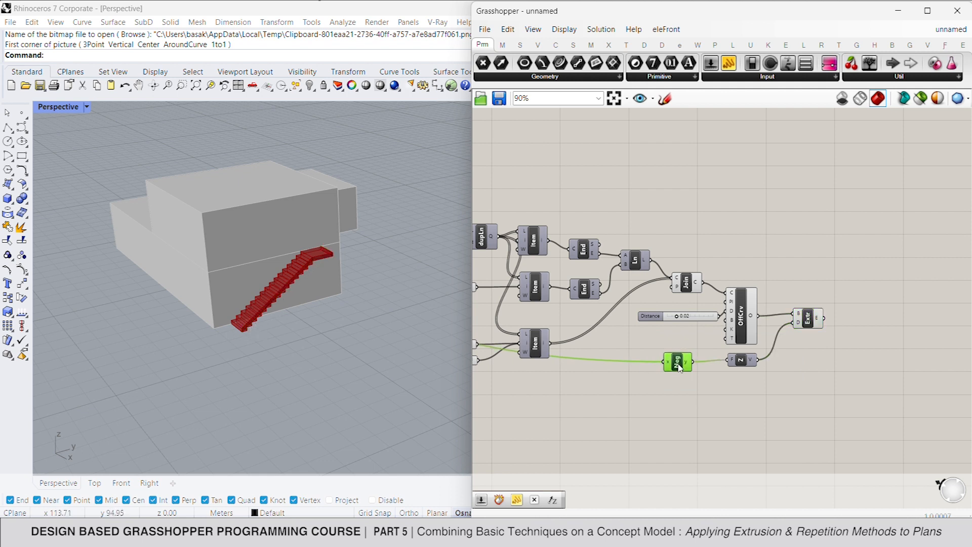
# - Insert a relay on the wire feeding Negative, then add a Multiplication component and connect its result to Negative's input
pyautogui.doubleClick(597, 362)
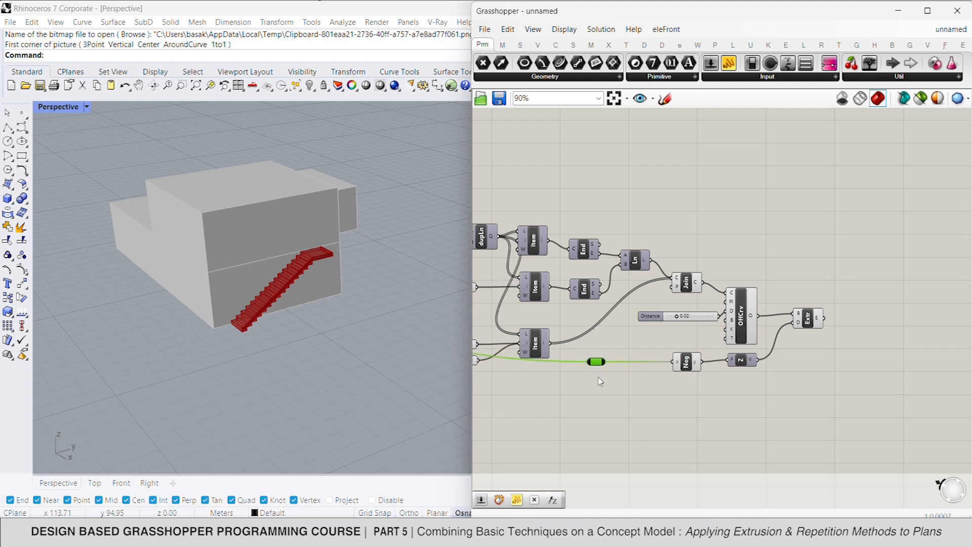
pyautogui.doubleClick(600, 380)
pyautogui.write('mult')
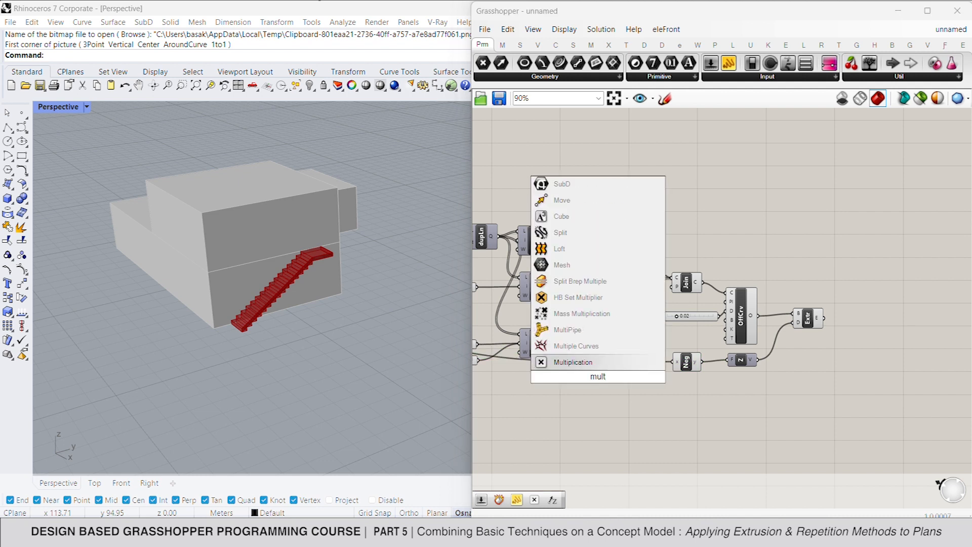
pyautogui.press('Return')
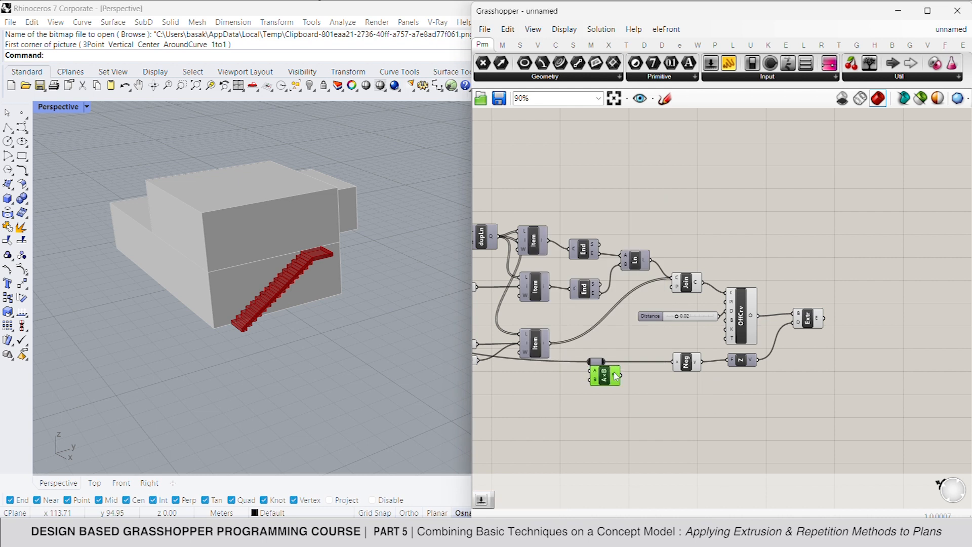
pyautogui.moveTo(609, 364); pyautogui.dragTo(676, 362)
# - Add a number slider set to 2 for the Multiplication component's B input
pyautogui.doubleClick(577, 378)
pyautogui.write('2')
pyautogui.press('Return')
# - Add a Cap Holes Ex component after Extrude and connect the extruded stringer to its input
pyautogui.click(809, 319)
pyautogui.doubleClick(841, 318)
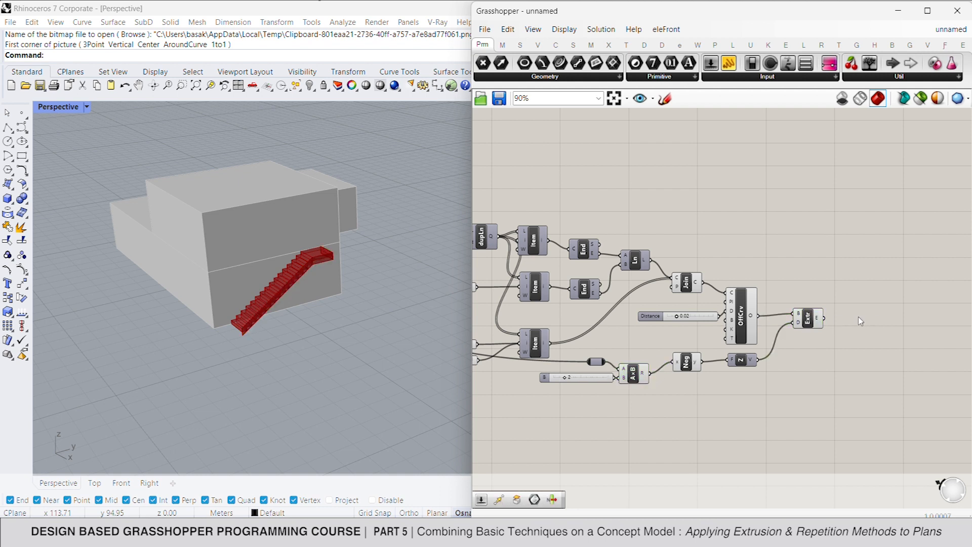
pyautogui.write('cap hol')
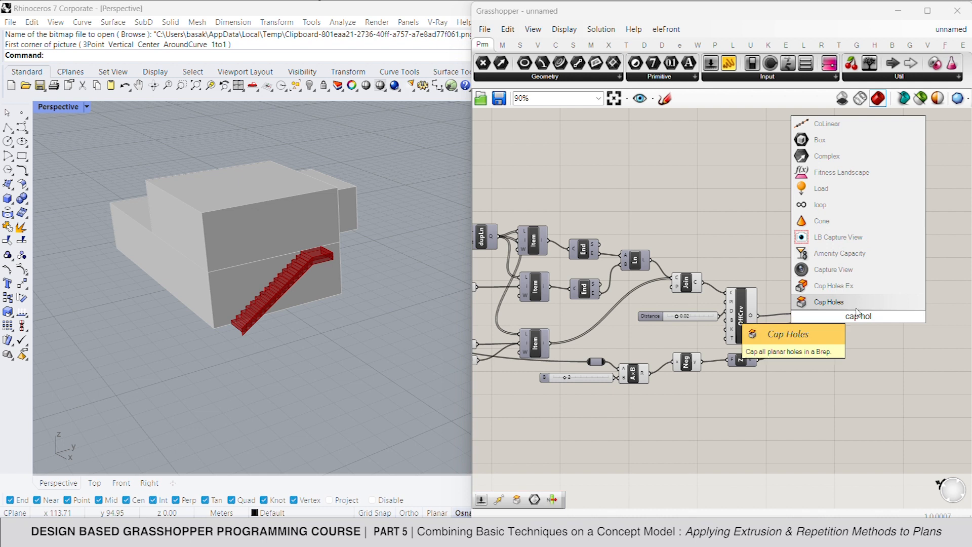
pyautogui.click(863, 294)
pyautogui.moveTo(825, 318); pyautogui.dragTo(845, 317)
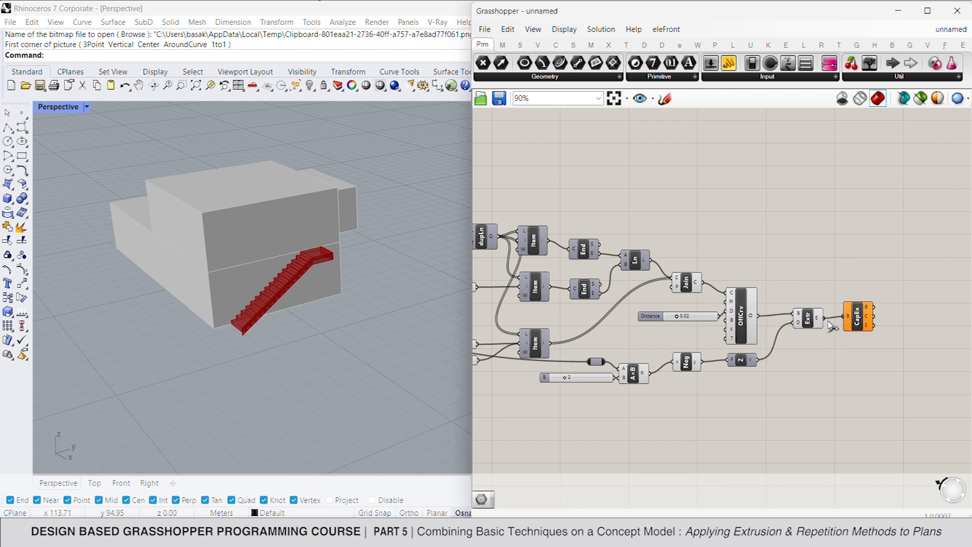
pyautogui.click(866, 327)
pyautogui.click(823, 368)
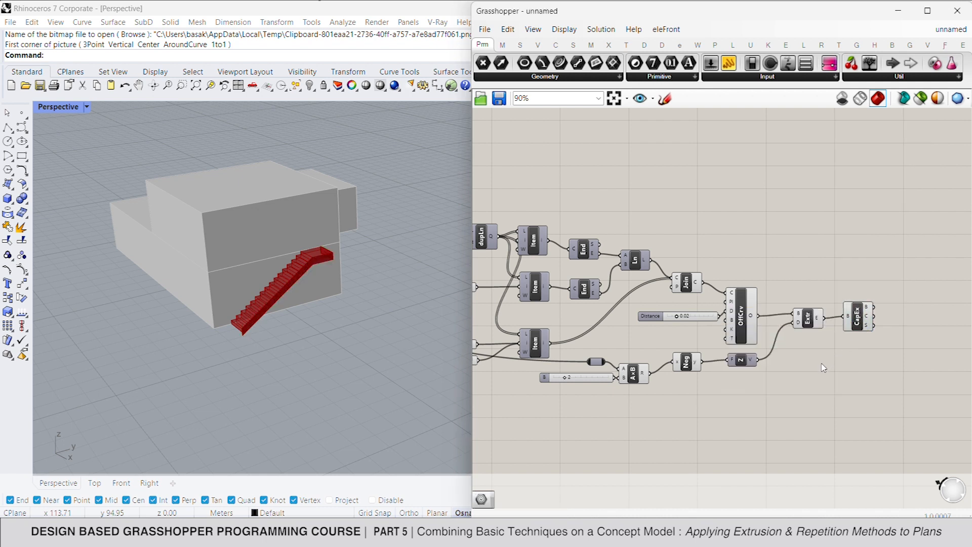
# - Turn off the preview of the stringer components from the line and join through Extrude, keeping Cap Holes Ex displayed
pyautogui.moveTo(821, 369); pyautogui.dragTo(609, 261)
pyautogui.rightClick(742, 224)
pyautogui.click(775, 241)
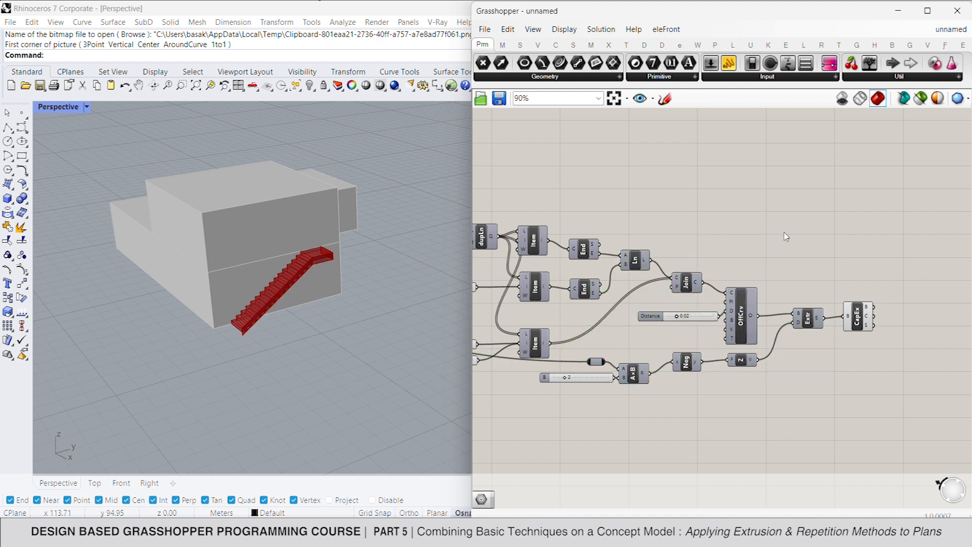
pyautogui.click(857, 315)
pyautogui.click(851, 268)
# - Place a copy of the existing Custom Preview and its colour swatch above Cap Holes Ex, and delete the unneeded item beside it
pyautogui.scroll(-5, 851, 265)
pyautogui.moveTo(603, 267); pyautogui.dragTo(791, 352)
pyautogui.scroll(3, 789, 372)
pyautogui.scroll(3, 788, 371)
pyautogui.moveTo(608, 293); pyautogui.dragTo(770, 306, button='right')
pyautogui.scroll(-3, 775, 310)
pyautogui.moveTo(861, 385); pyautogui.dragTo(777, 321, button='right')
pyautogui.scroll(3, 777, 321)
pyautogui.click(726, 276)
pyautogui.click(783, 223)
pyautogui.press('Delete')
# - Connect the capped stringer and the stair tread geometry together to the geometry input of the copied Custom Preview
pyautogui.moveTo(854, 225); pyautogui.dragTo(867, 413)
pyautogui.scroll(-2, 867, 413)
pyautogui.moveTo(846, 365); pyautogui.dragTo(897, 350, button='right')
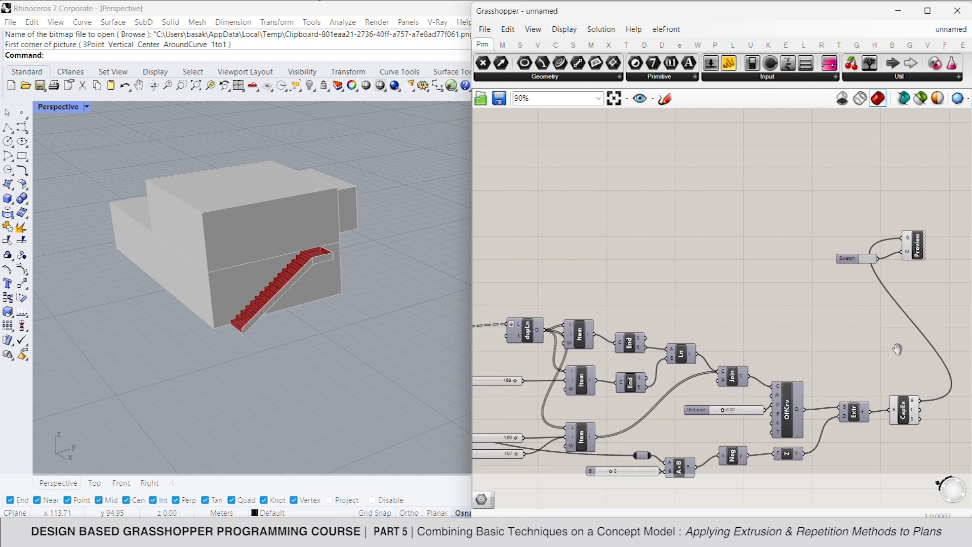
pyautogui.scroll(-2, 898, 349)
pyautogui.moveTo(569, 333); pyautogui.dragTo(918, 269)
pyautogui.scroll(-1, 836, 258)
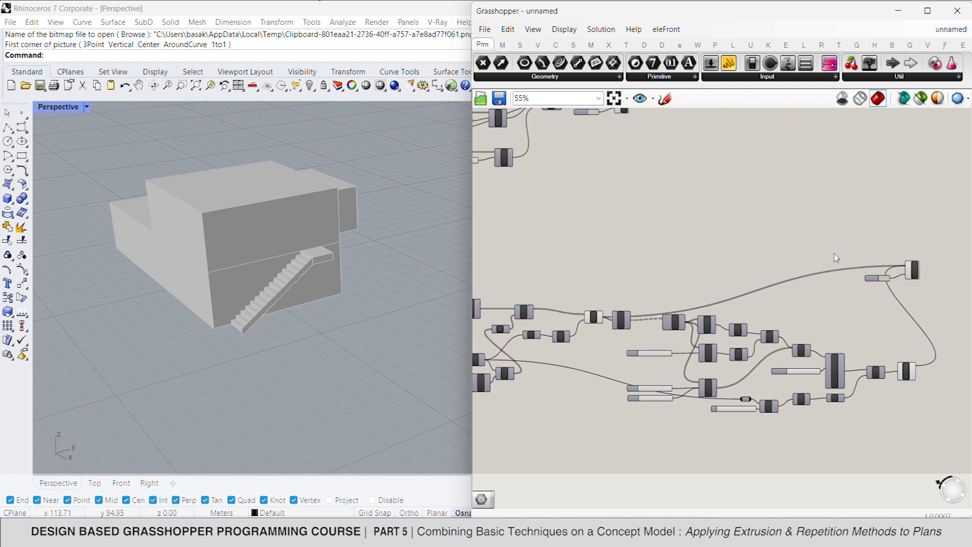
# - Turn off the default preview of the tread and stringer components, leaving the stair displayed through Custom Preview
pyautogui.moveTo(908, 447); pyautogui.dragTo(580, 305)
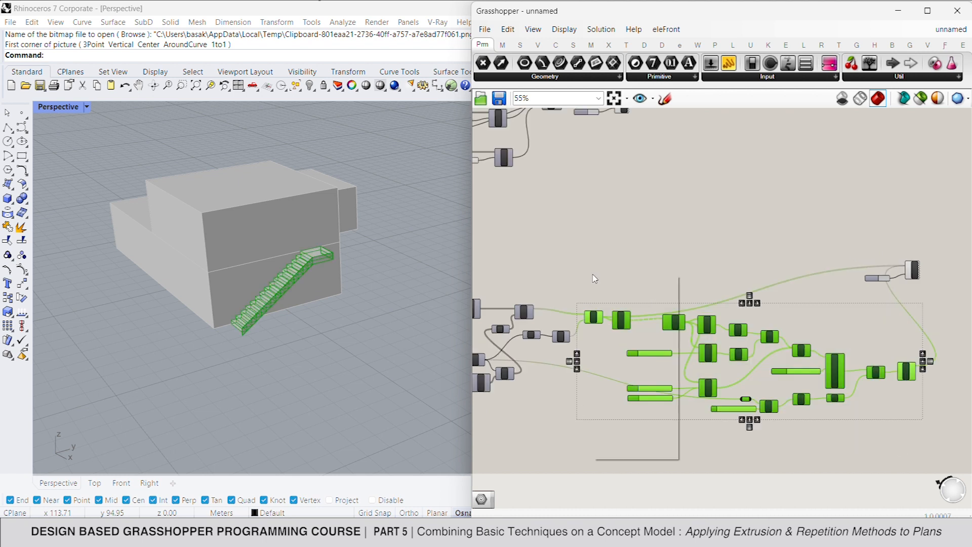
pyautogui.click(637, 286)
pyautogui.click(914, 273)
pyautogui.click(788, 266)
pyautogui.moveTo(765, 322); pyautogui.dragTo(684, 327, button='right')
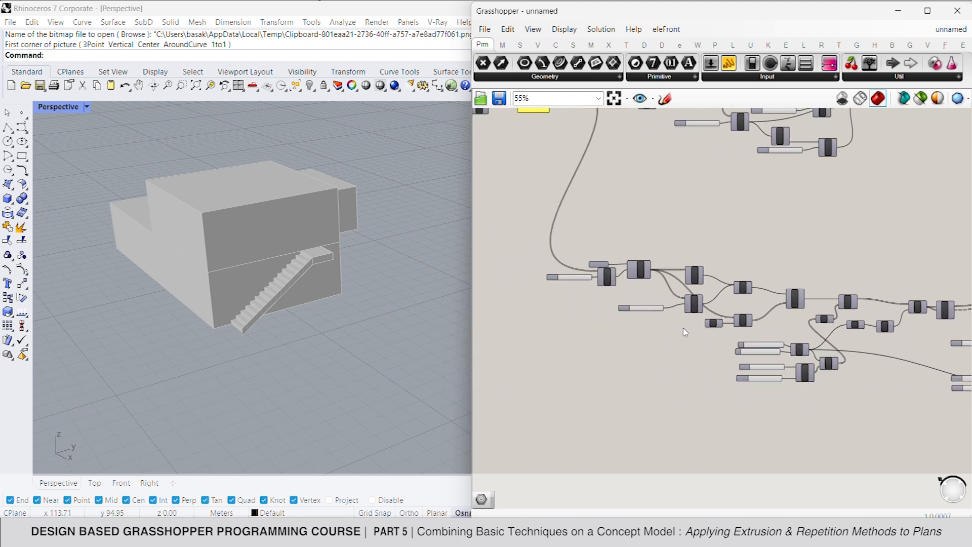